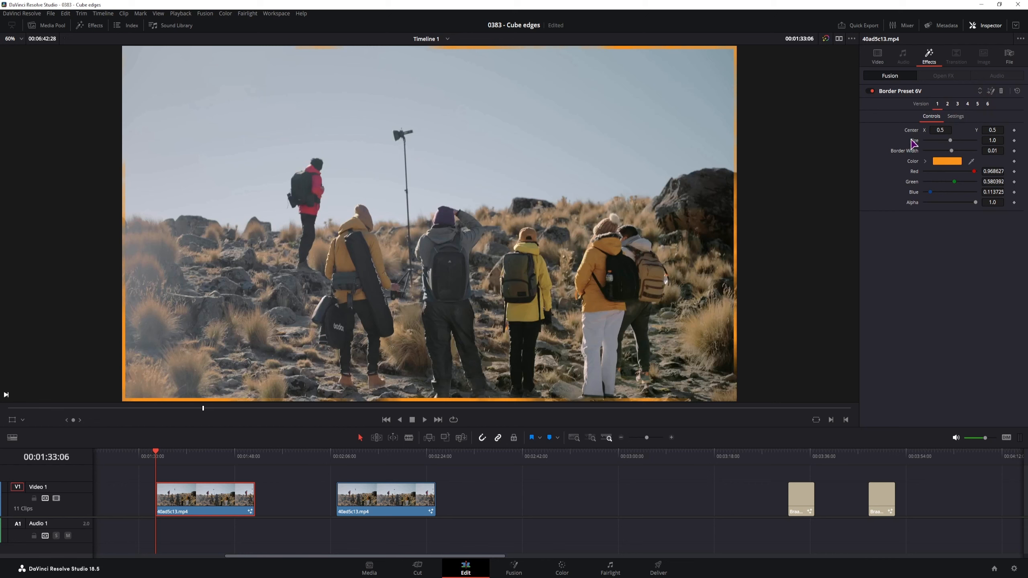
- Preview border effect versions 2 through 6, then play back to watch the green border animate
left_click(947, 103)
left_click(958, 104)
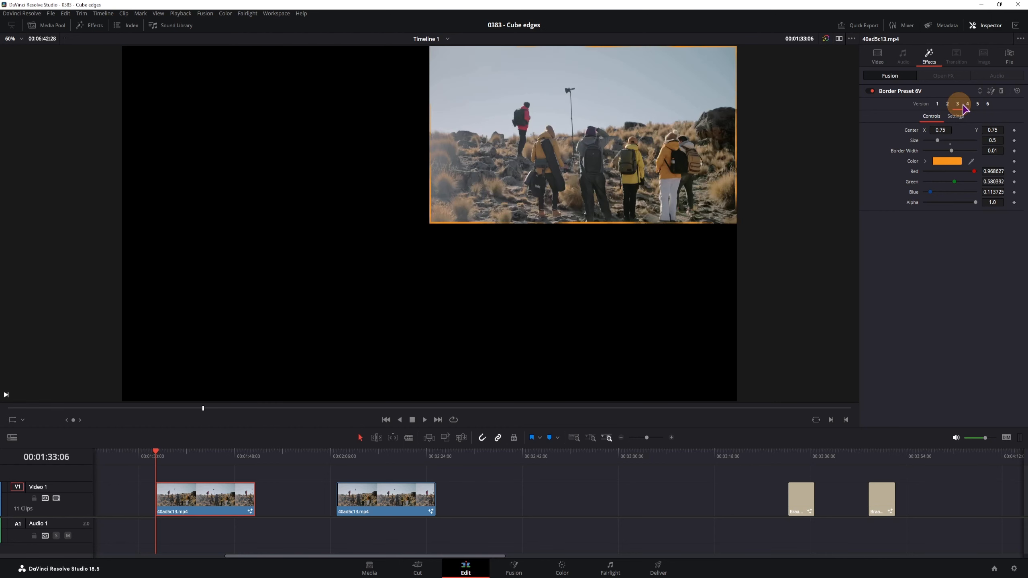
left_click(967, 104)
left_click(977, 104)
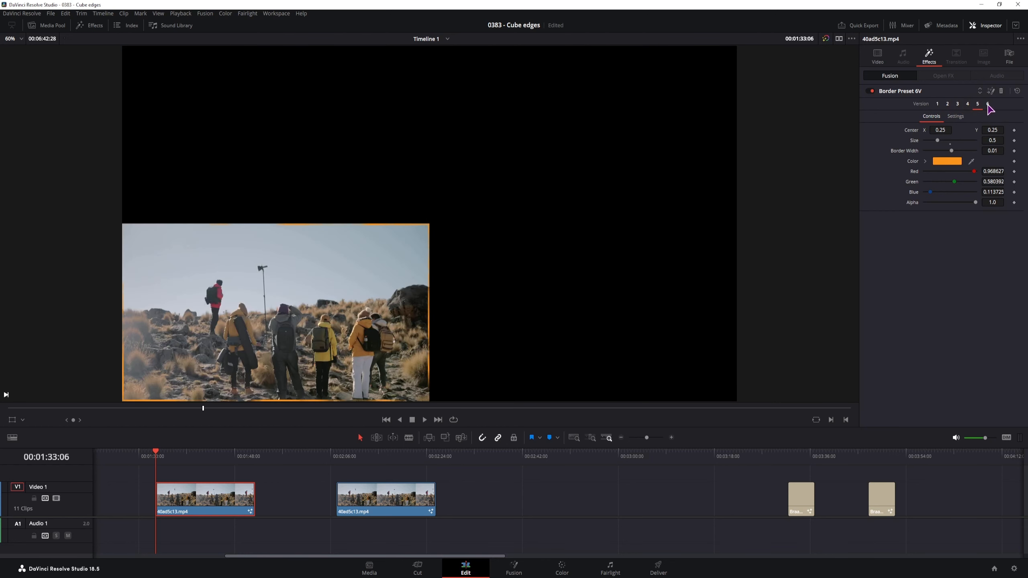
left_click(987, 104)
left_click(553, 495)
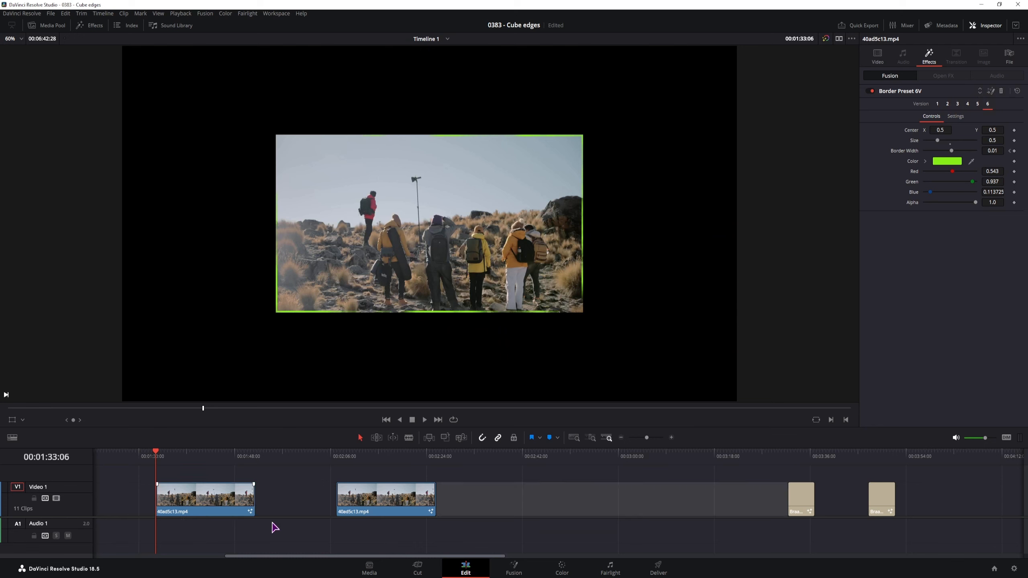
key("space")
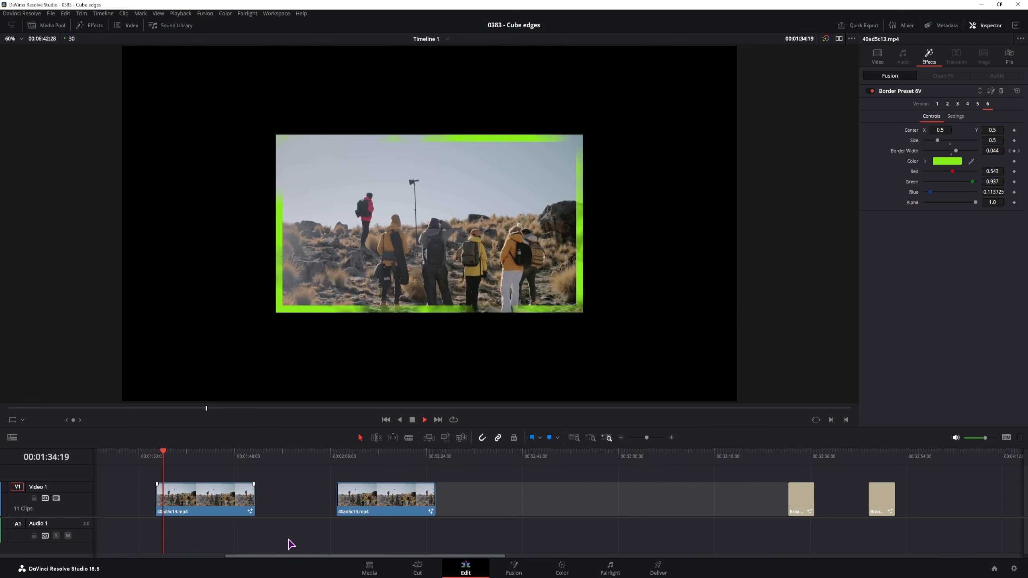
key("space")
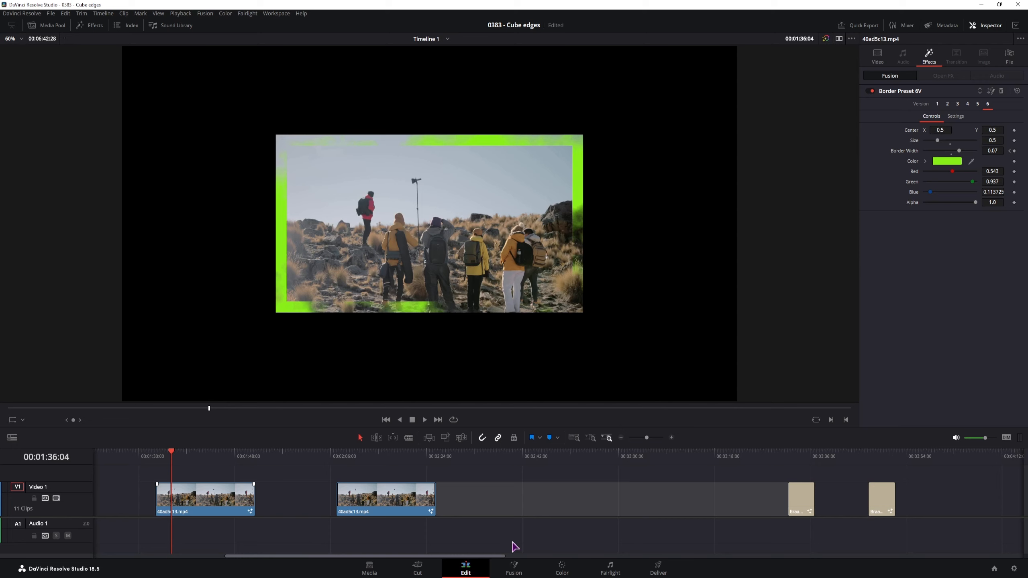
- Select the last Braaah title at 00:03:47:01 and preview its versions 2, 3 and 4 during playback
left_click(869, 457)
left_click(877, 502)
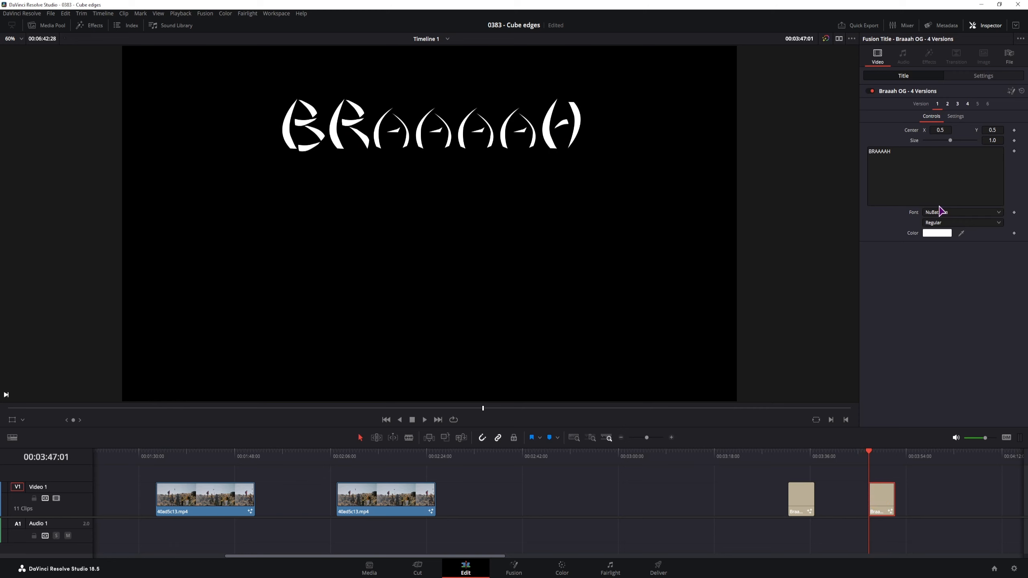
left_click(947, 103)
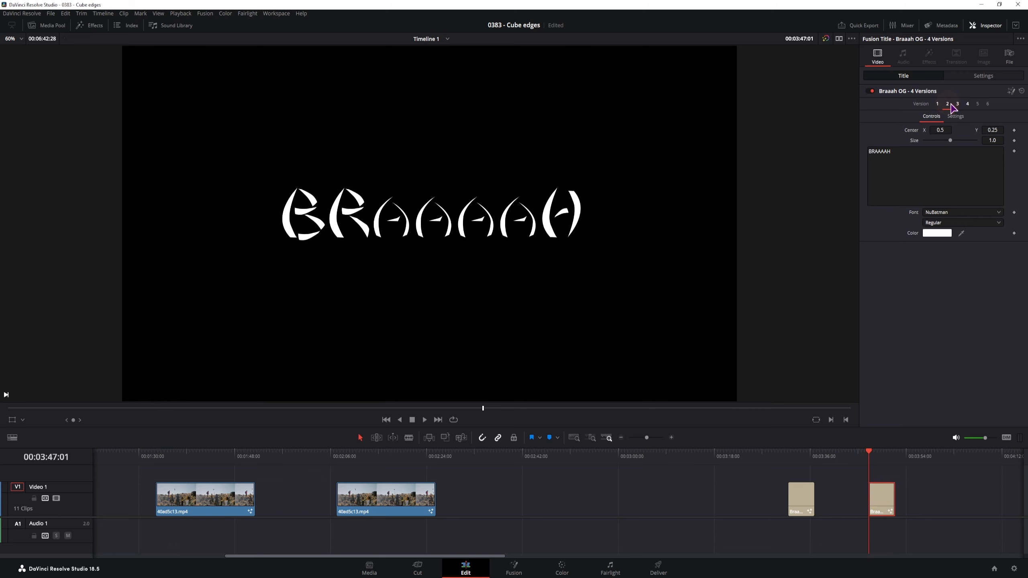
key("space")
left_click(958, 103)
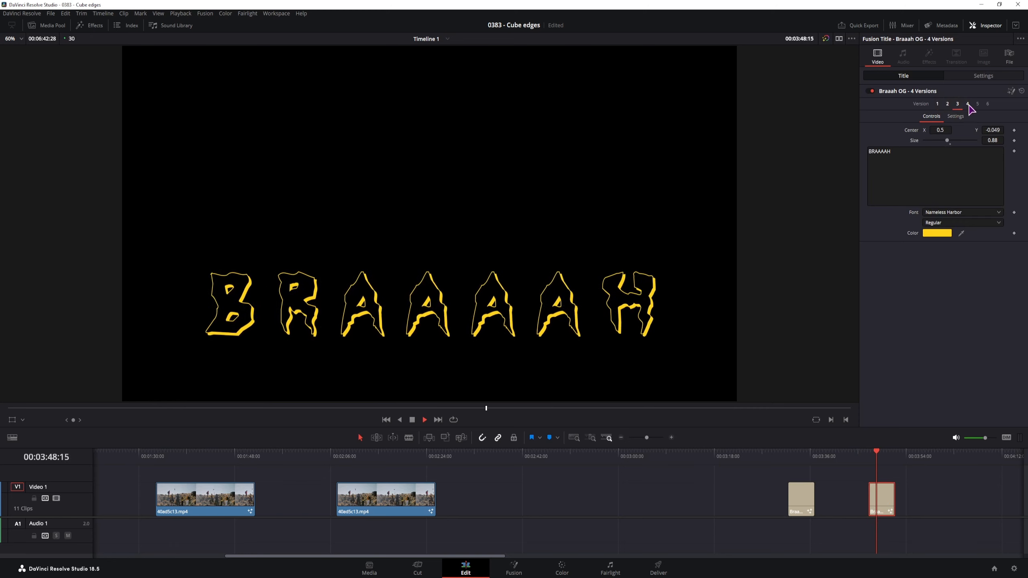
left_click(968, 103)
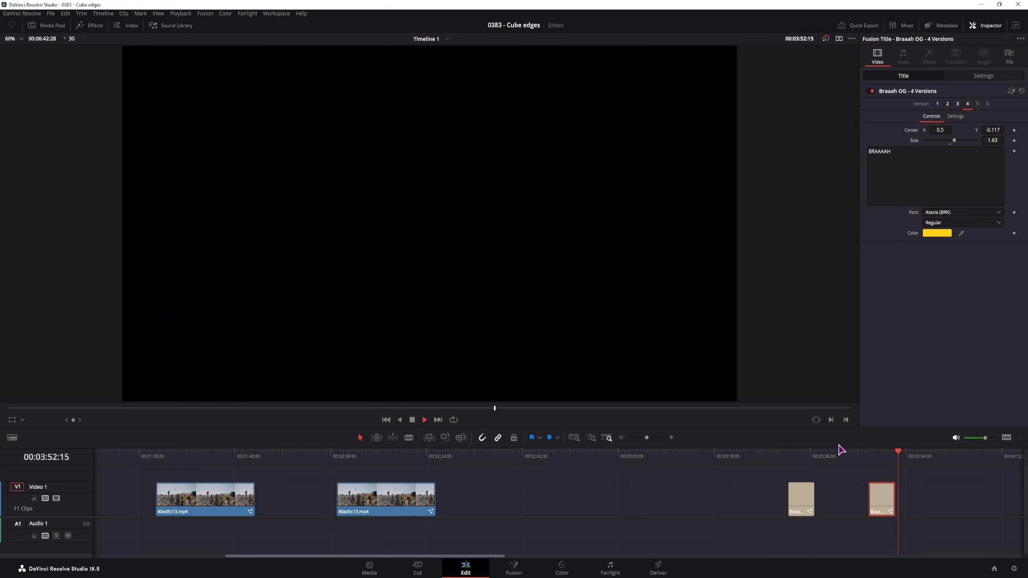
key("space")
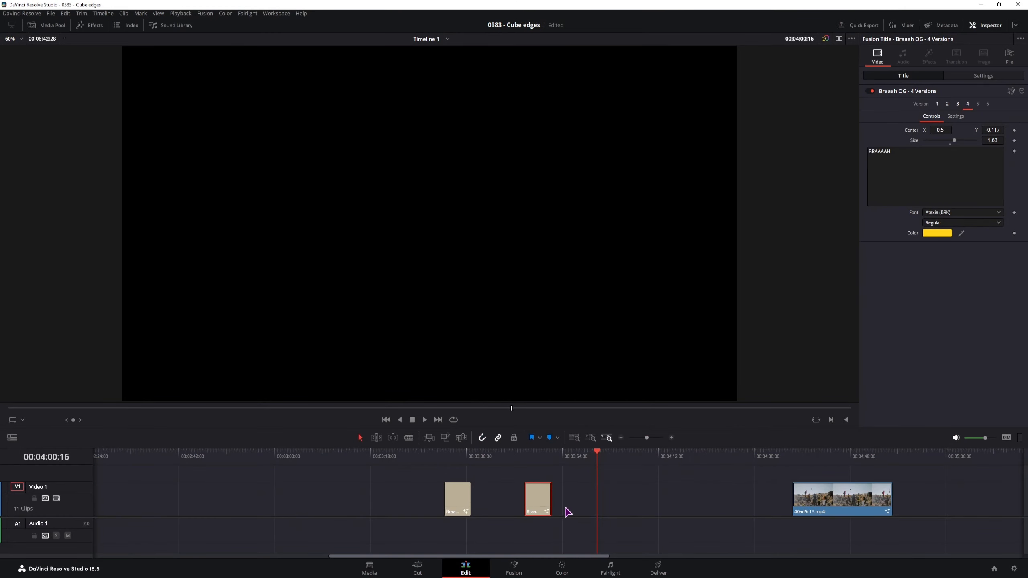
- Place a Fusion Composition from the Media Pool at the playhead, then delete it from the timeline
left_click(52, 26)
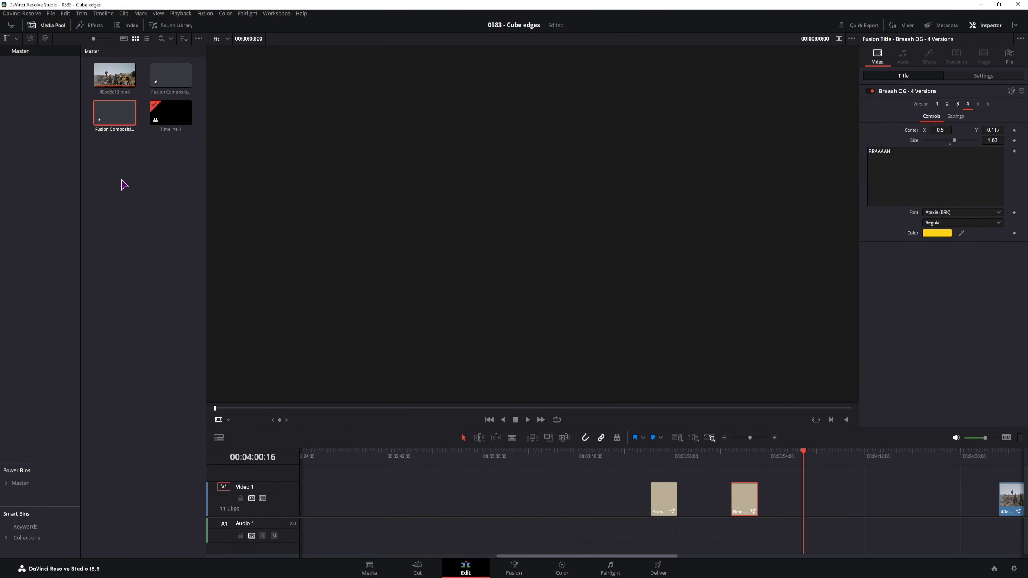
right_click(121, 183)
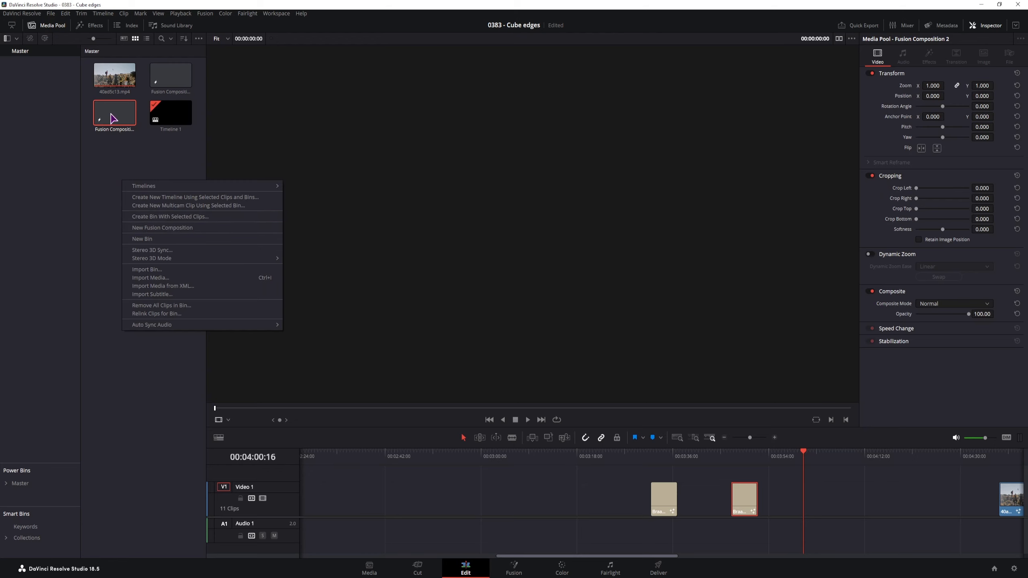
left_click_drag(112, 118, 814, 500)
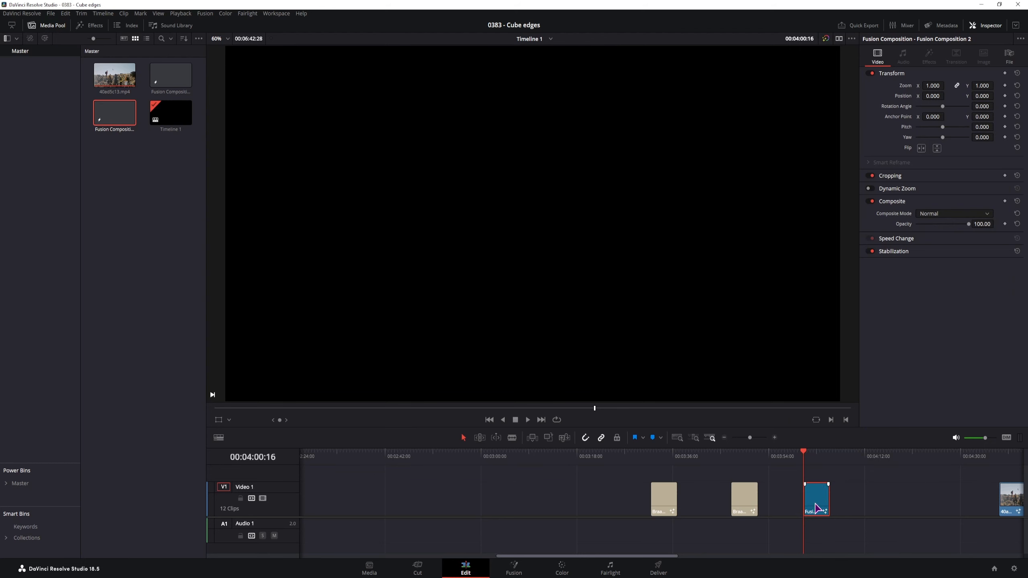
key("Delete")
- Move the 40ad5c13.mp4 clip left so it starts at the playhead
scroll(798, 509, "right", 5)
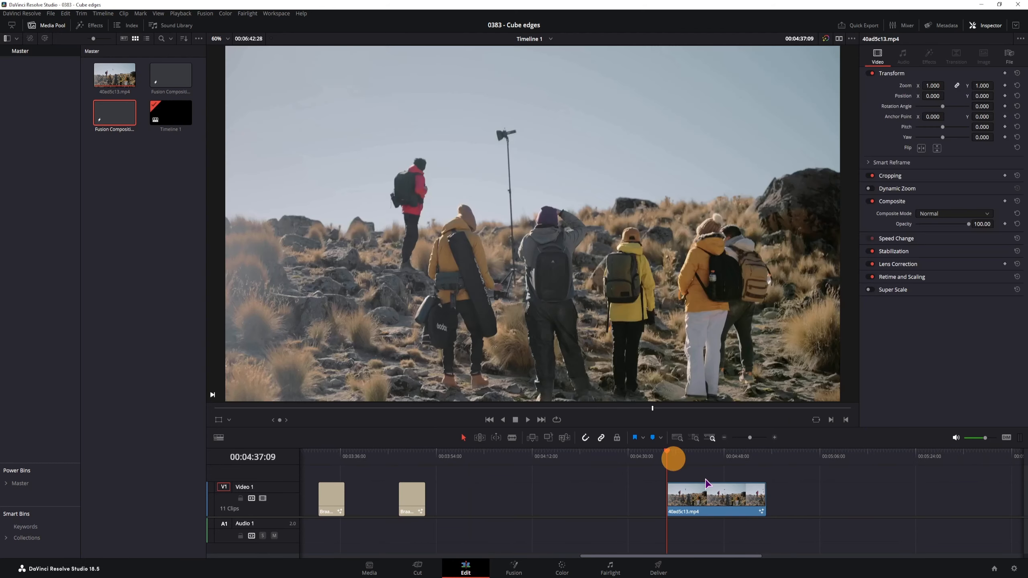
left_click_drag(672, 482, 551, 482)
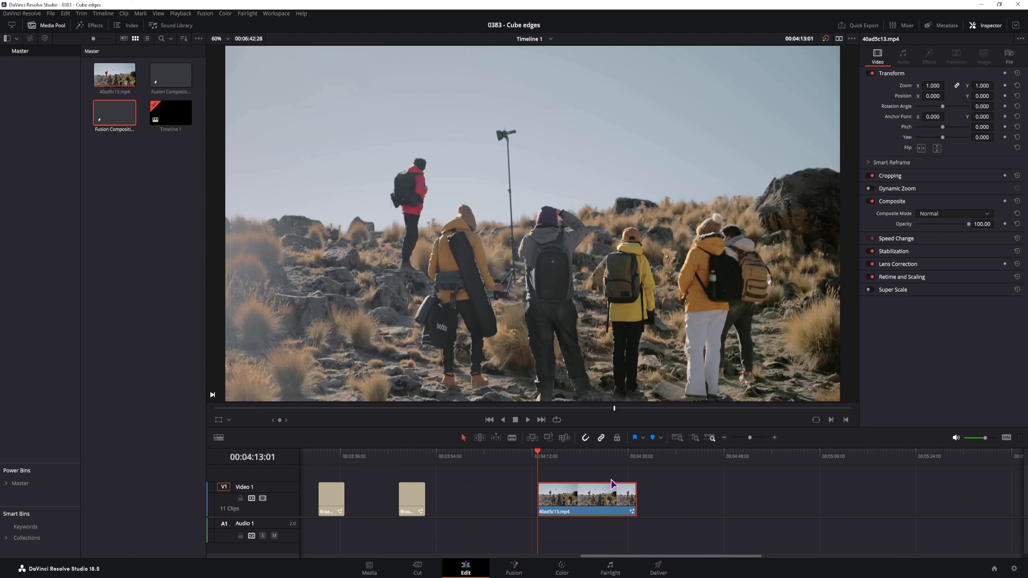
left_click(514, 569)
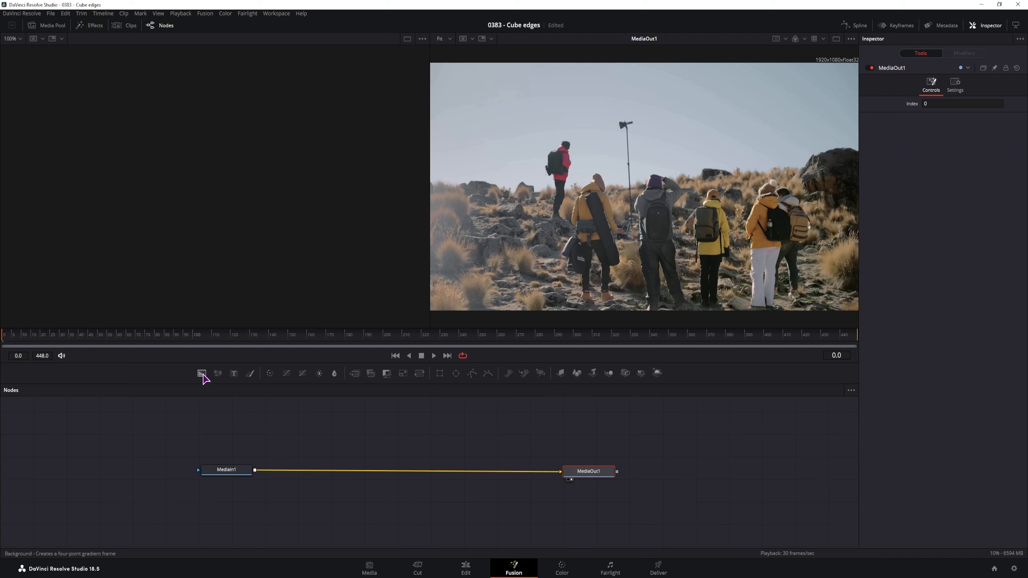
- Add Background, Merge (between MediaIn1 and MediaOut1), Rectangle and FastNoise nodes to the graph
left_click_drag(201, 373, 353, 512)
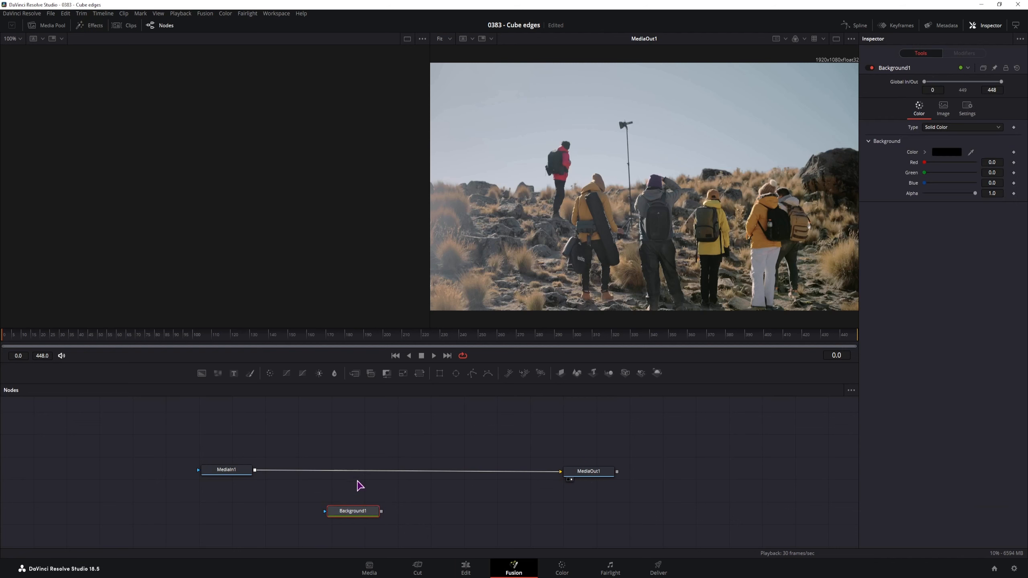
left_click_drag(354, 373, 360, 471)
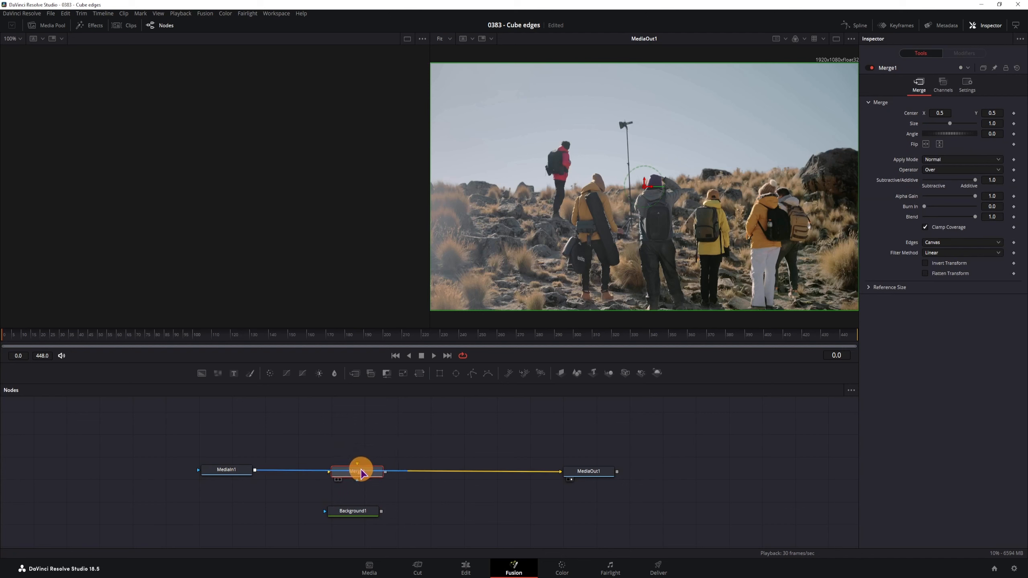
left_click_drag(440, 373, 261, 523)
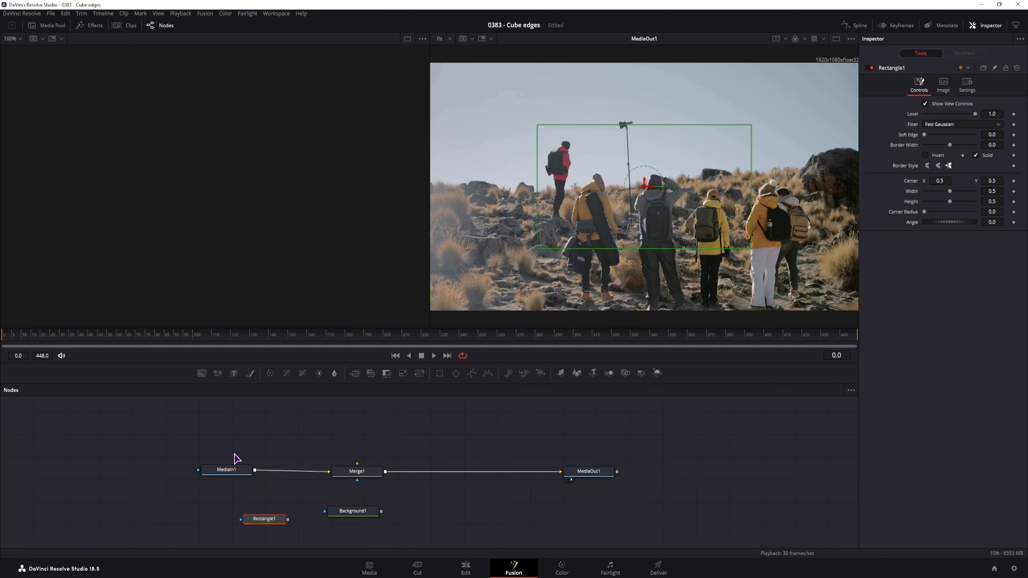
left_click_drag(218, 373, 432, 521)
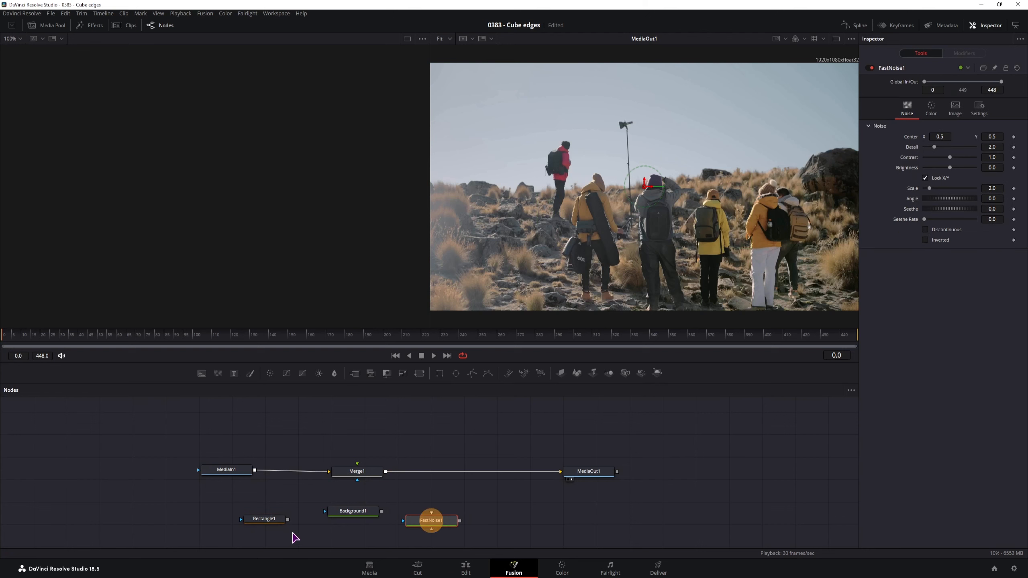
- Chain Rectangle1 into Background1 into FastNoise1, viewing each node in the left viewer
left_click_drag(288, 520, 325, 512)
left_click(270, 520)
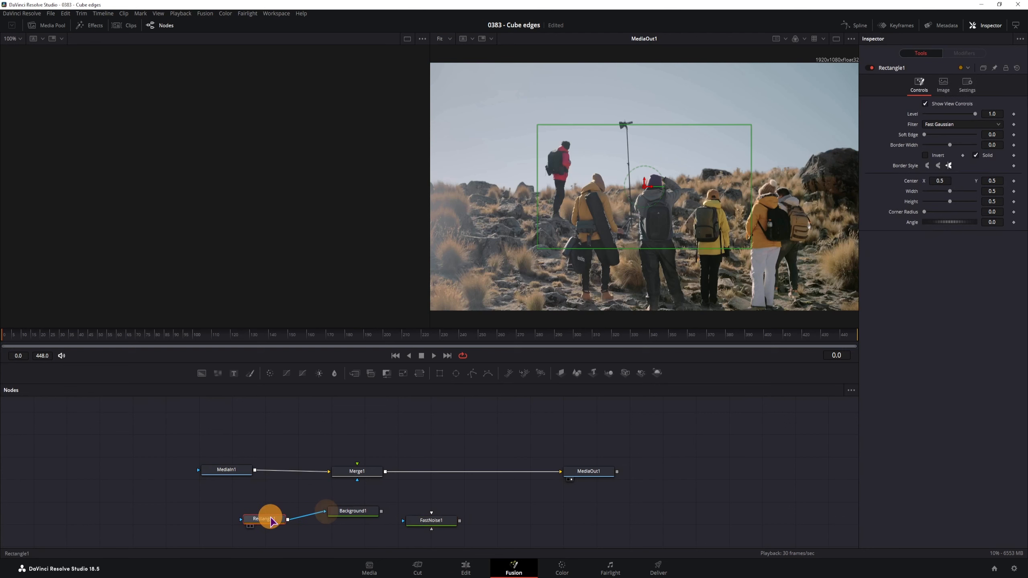
key("1")
left_click(351, 512)
key("1")
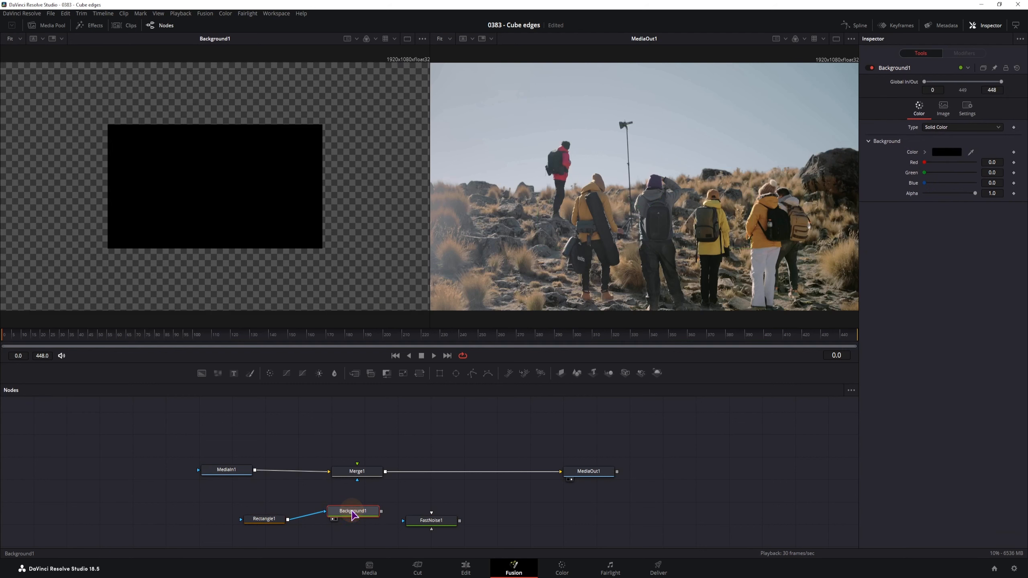
left_click_drag(352, 514, 405, 521)
left_click(420, 522)
key("1")
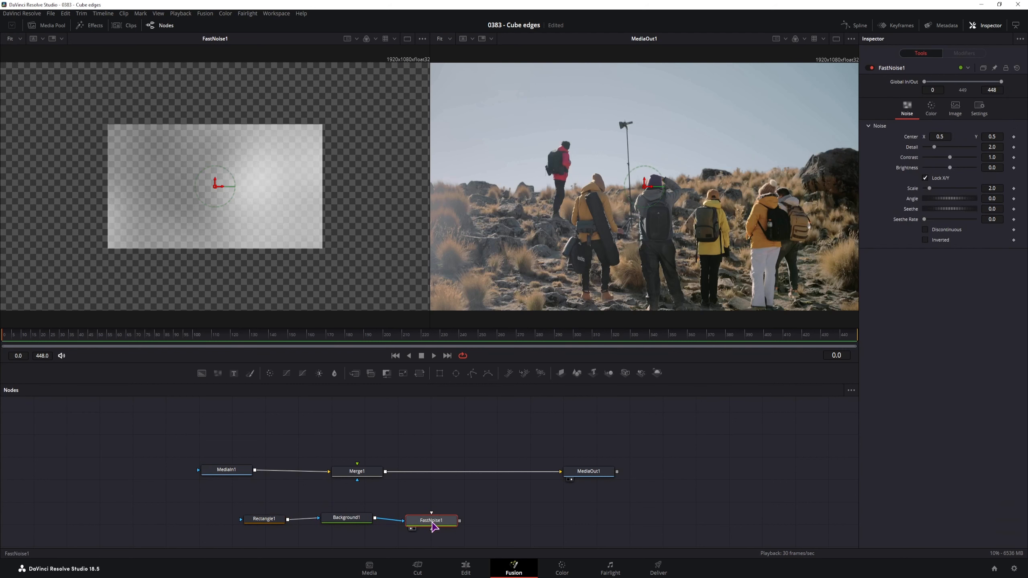
left_click(269, 522)
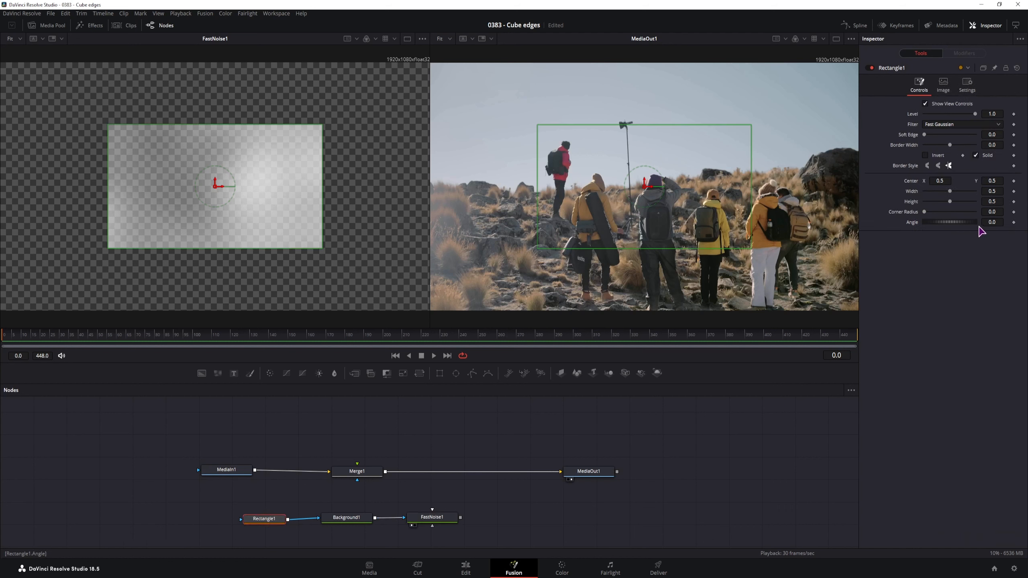
- Make Rectangle1 a full-frame 1.0 × 1.0 outline with a thin border width
left_click(993, 191)
type("1")
left_click(994, 201)
type("1")
left_click(982, 305)
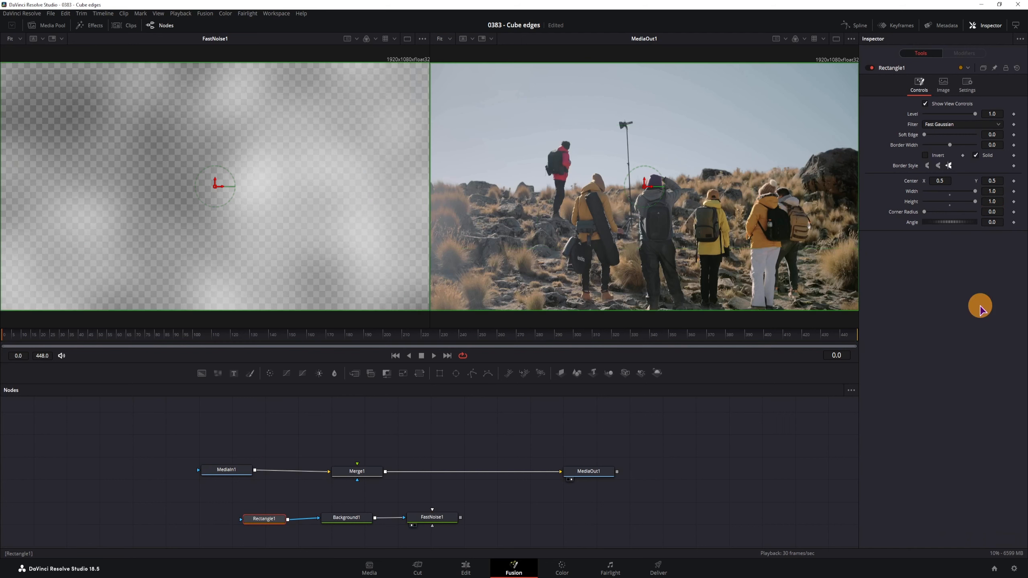
left_click(975, 155)
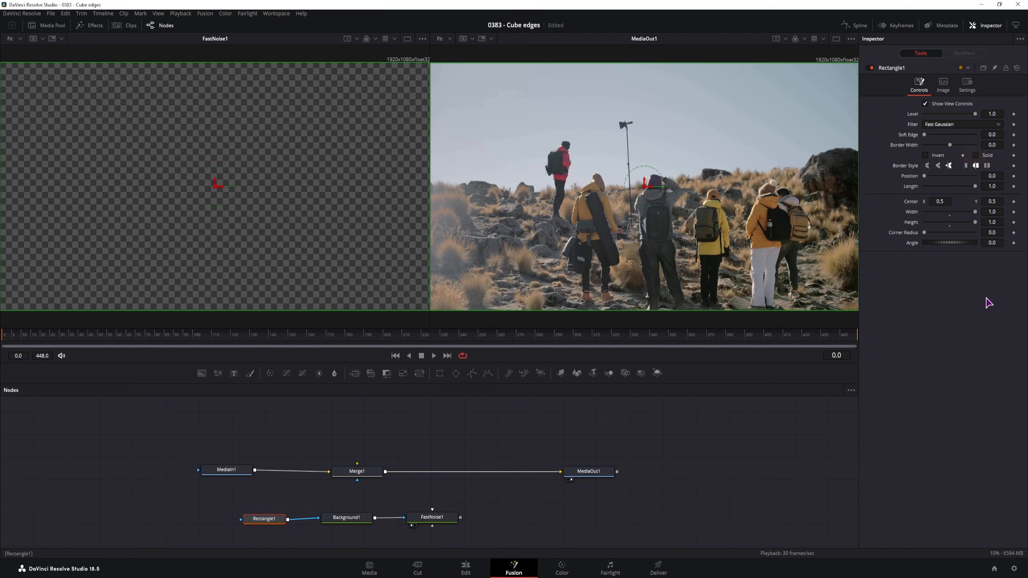
left_click_drag(995, 145, 550, 149)
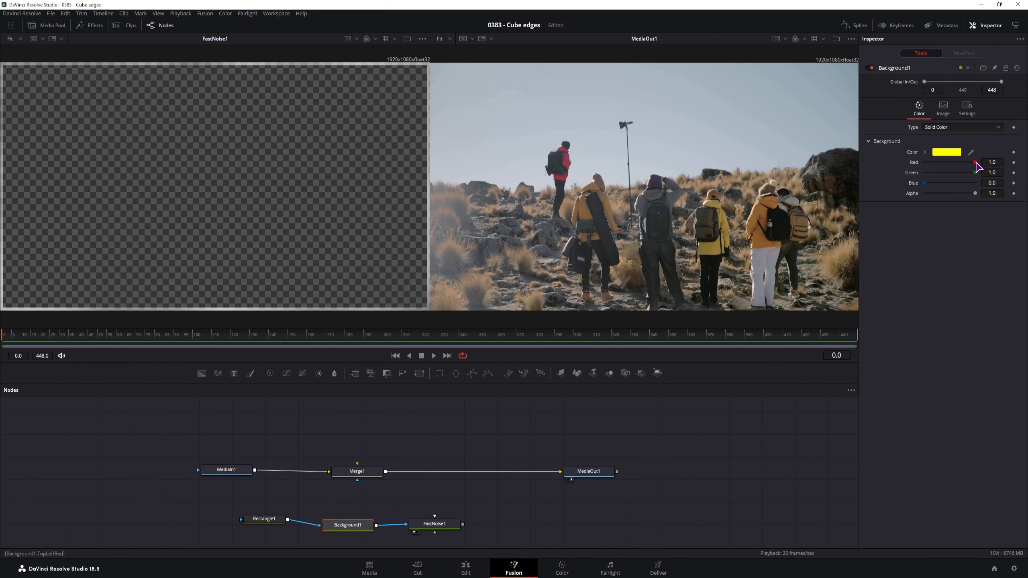
- Rewire Rectangle1 → FastNoise1 → Background1 and set Background1 to Red 0.78, Green 0.661
left_click_drag(976, 162, 905, 174)
mouse_move(975, 173)
left_mouse_down()
mouse_move(896, 168)
mouse_move(984, 168)
left_mouse_up()
left_click_drag(318, 525, 407, 521)
left_click_drag(375, 507, 370, 515)
left_click(430, 520)
key("1")
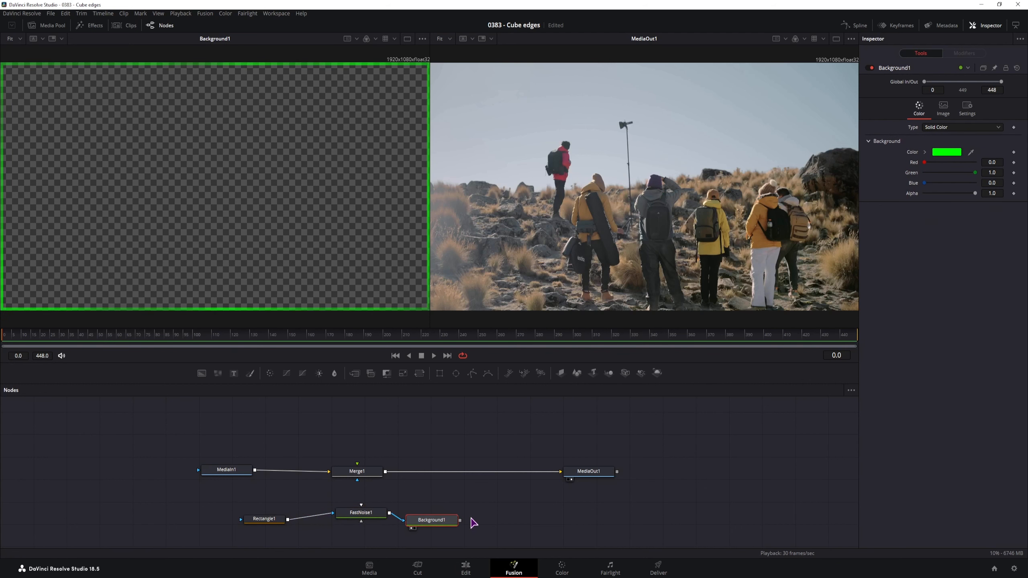
left_click_drag(924, 162, 964, 170)
left_click_drag(974, 173, 957, 172)
- Set FastNoise1 to Detail 9.21, Contrast 3.29, Brightness 0.52, Seethe about 0.1 and Seethe Rate 0.528
left_click(360, 513)
key("1")
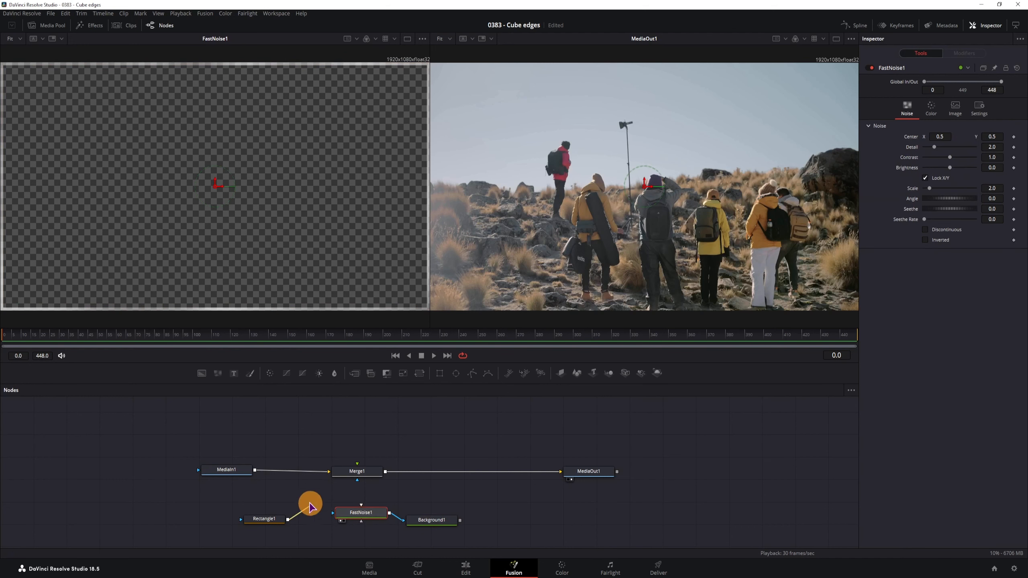
left_click_drag(342, 514, 337, 520)
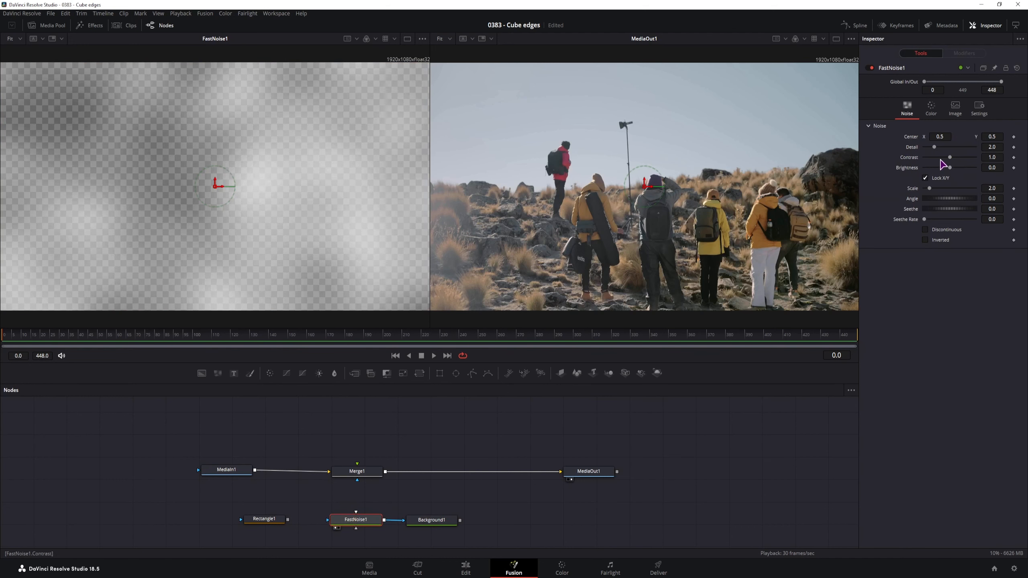
left_click_drag(934, 148, 964, 168)
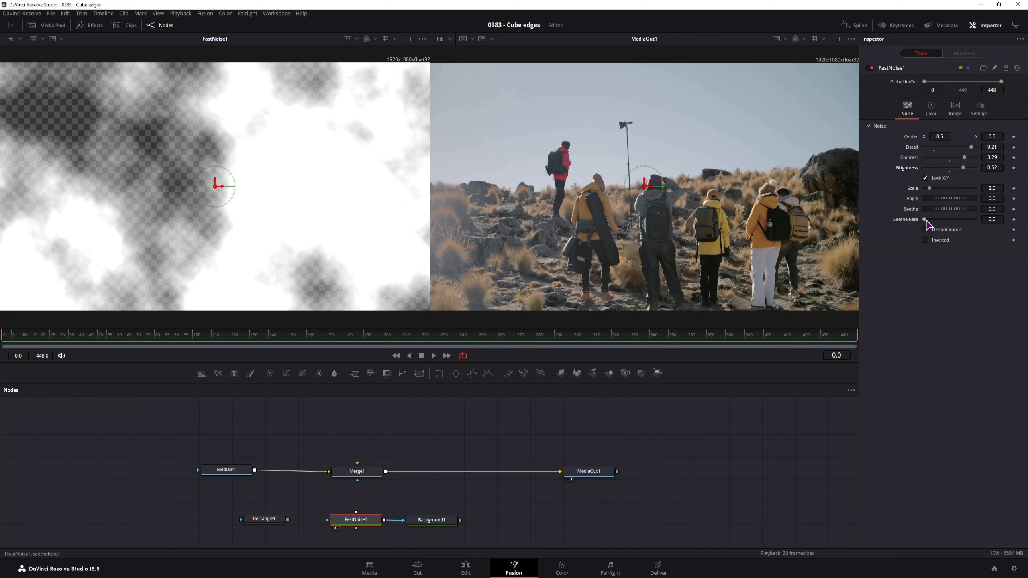
left_click_drag(991, 220, 1004, 220)
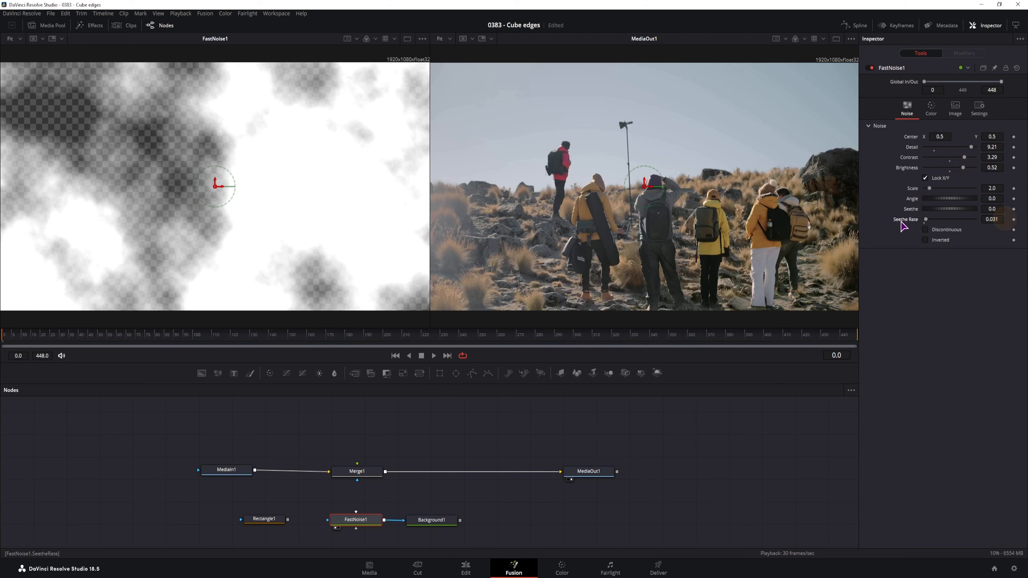
key("space")
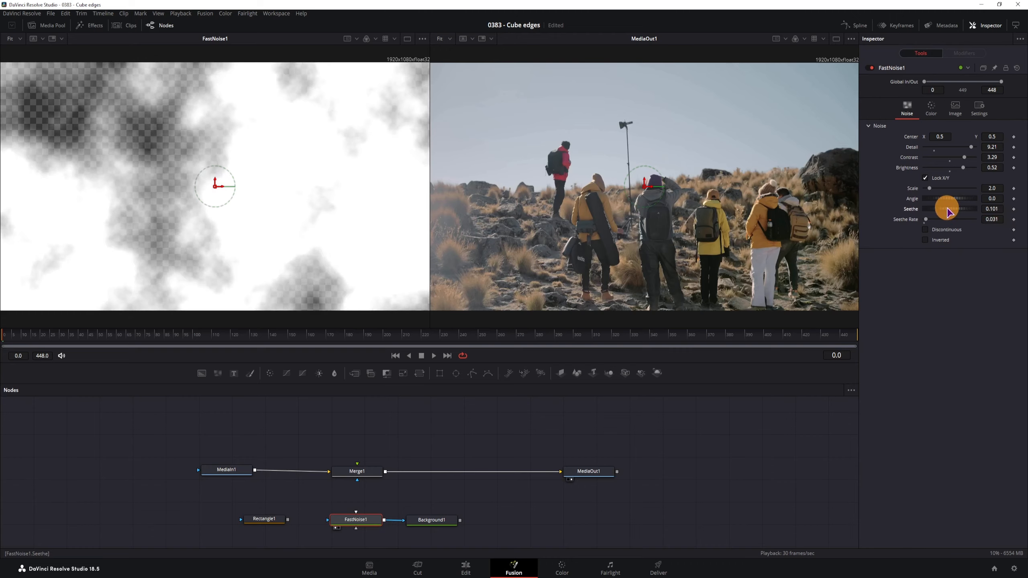
left_click(950, 219)
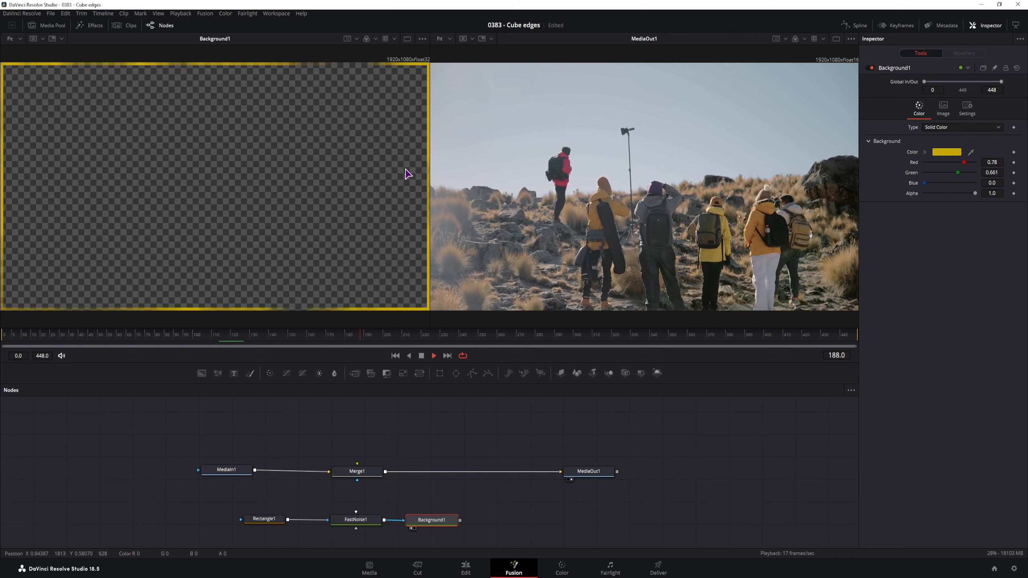
- Connect Background1 to Merge1's foreground, with MediaIn1 reattached as the background
key("space")
left_click_drag(460, 520, 357, 470)
left_click_drag(444, 519, 357, 481)
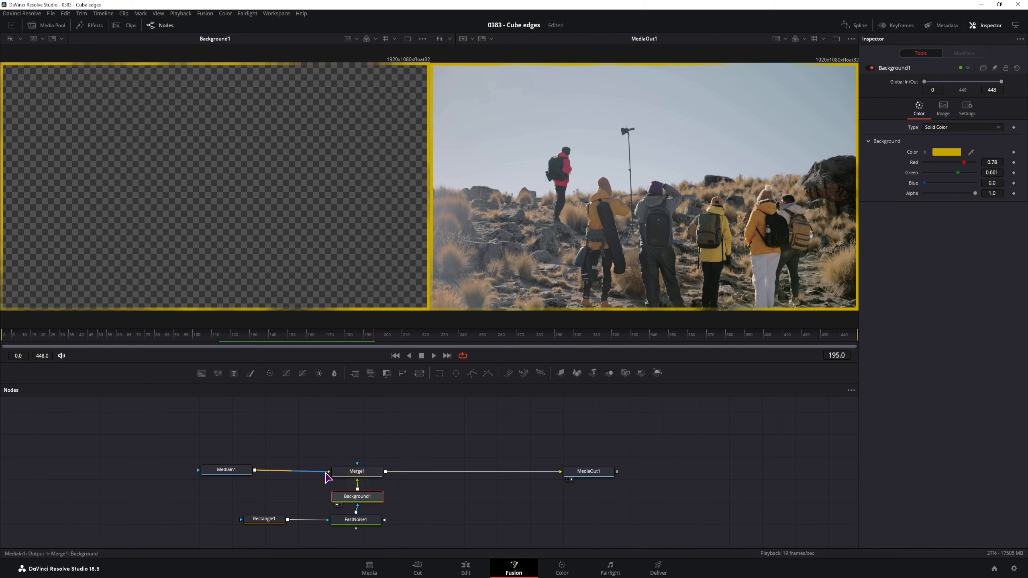
left_click(226, 470)
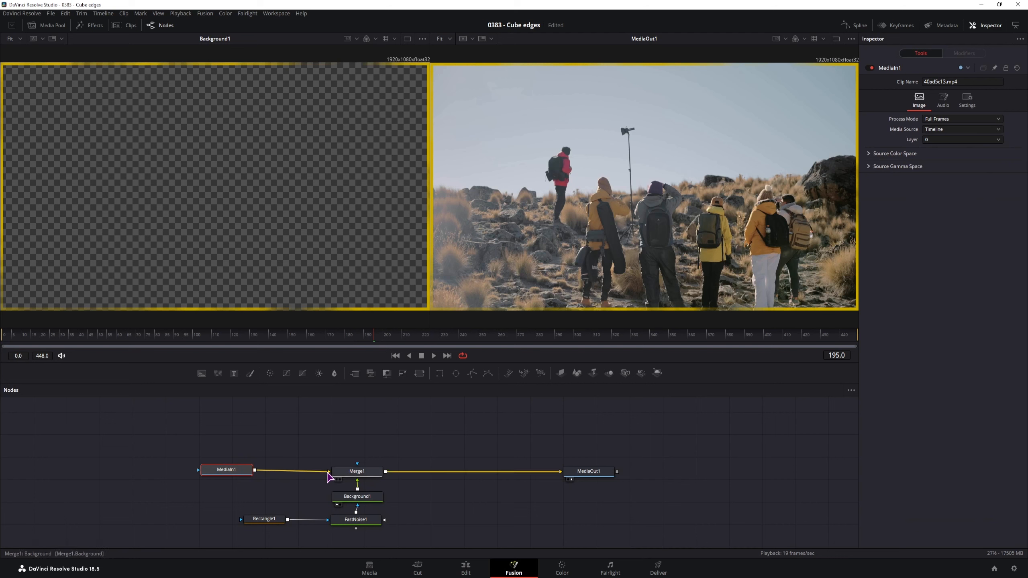
left_click_drag(327, 472, 328, 471)
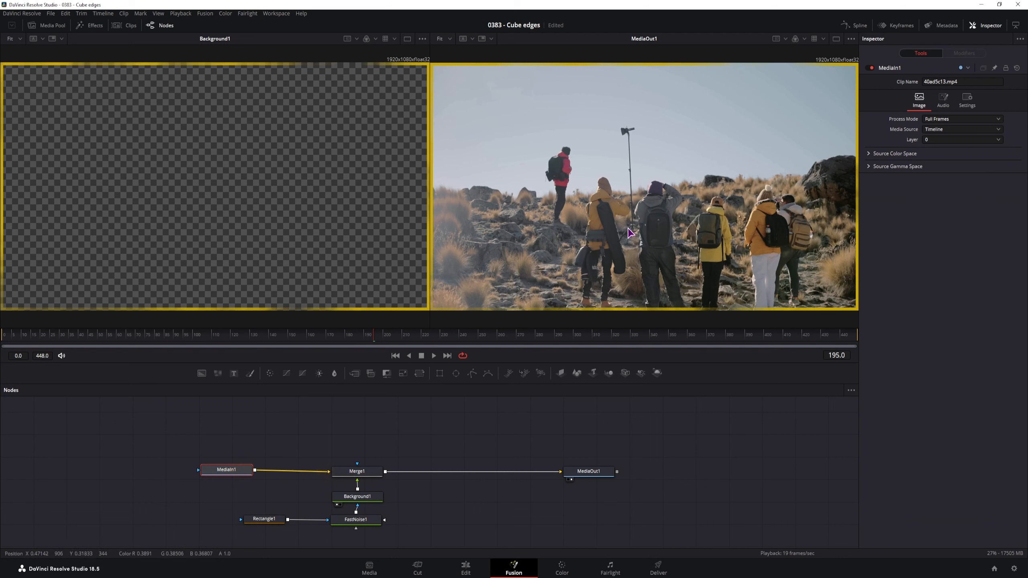
- Add an Ellipse1 node as Merge1's mask
left_click(457, 445)
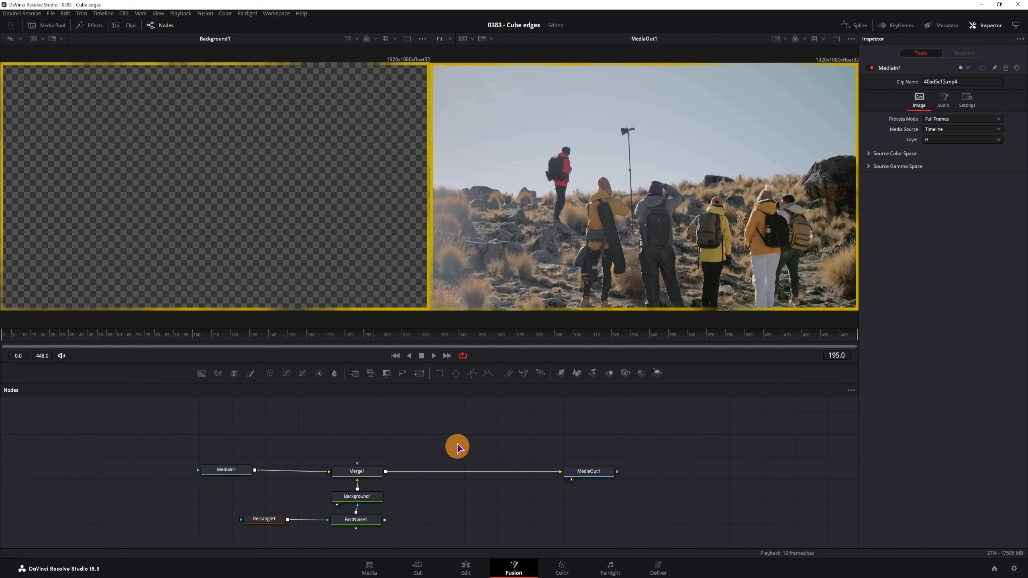
left_click_drag(456, 373, 360, 468)
left_click(363, 439)
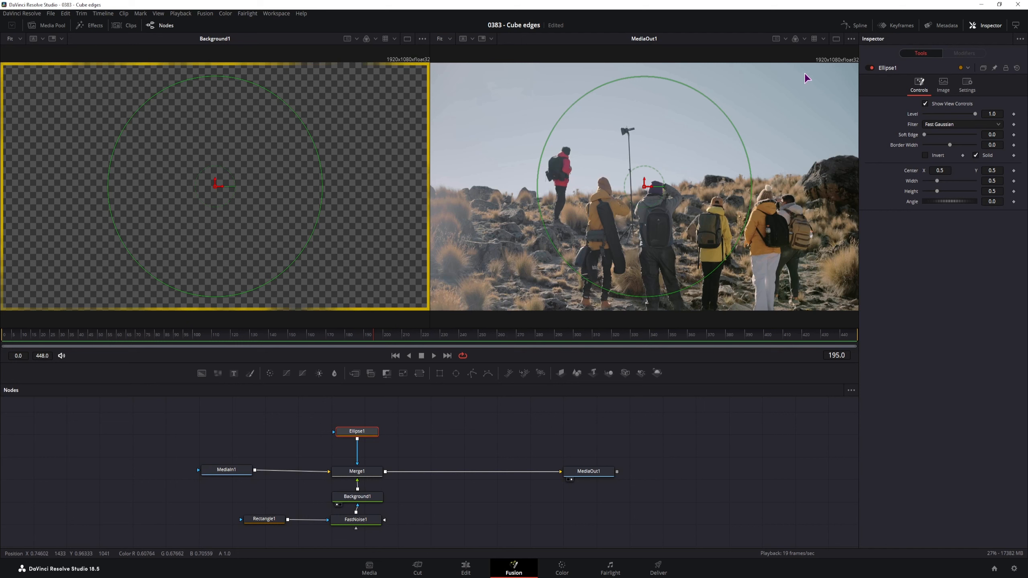
- Enlarge the ellipse mask in the viewer, invert it, then shrink it
left_click(570, 168)
left_click(273, 65)
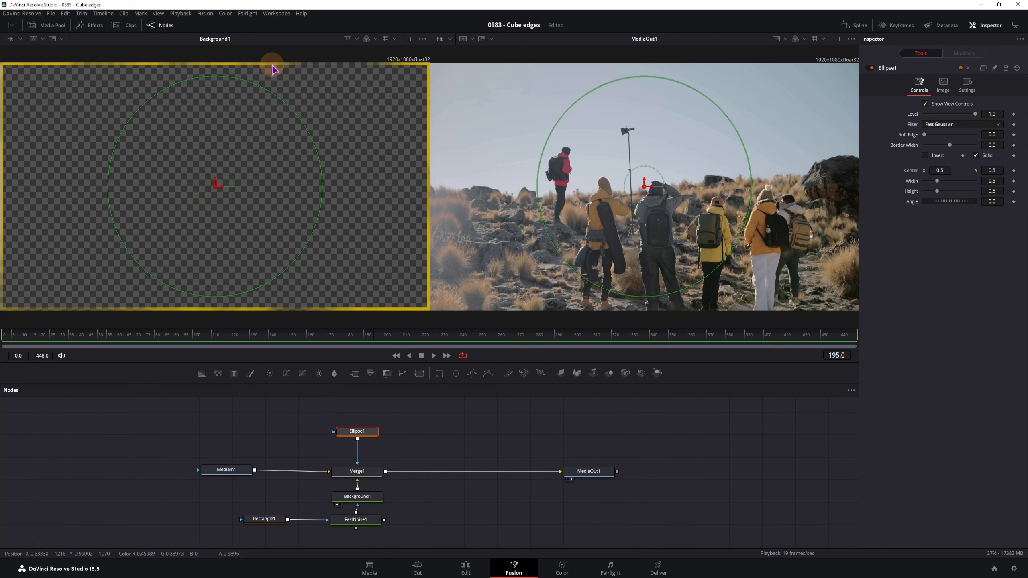
left_click_drag(263, 91, 272, 61)
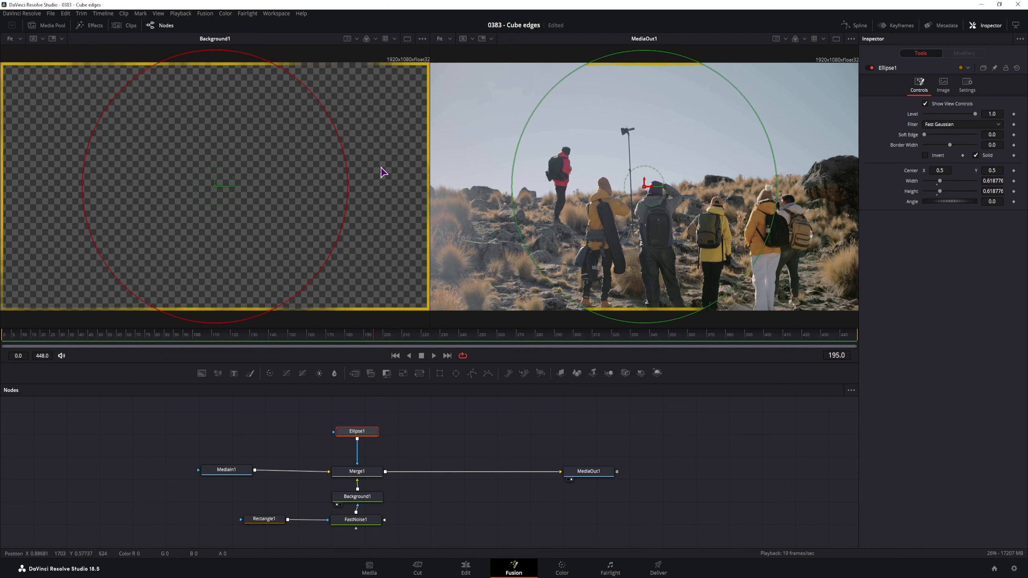
left_click(926, 156)
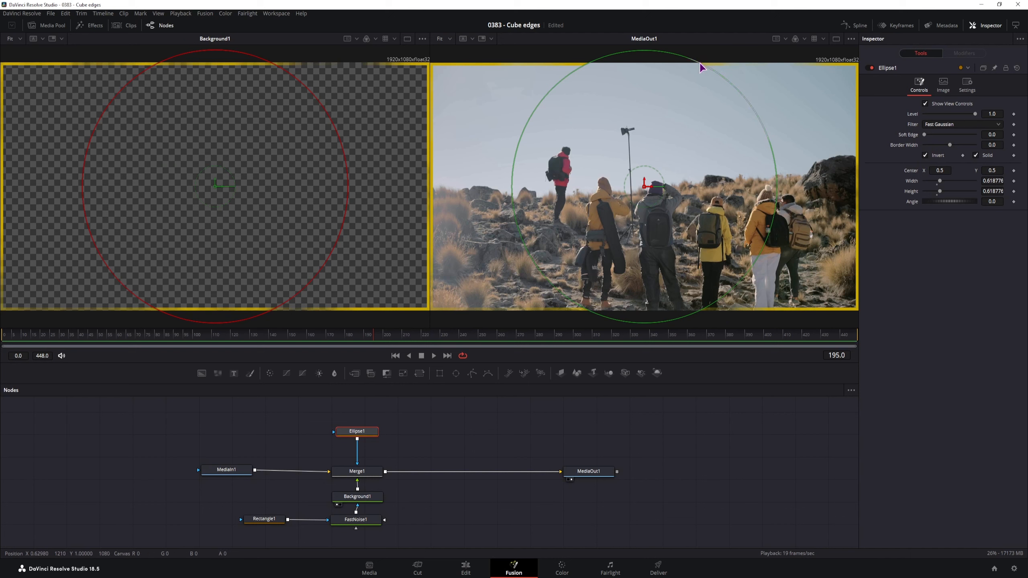
left_click_drag(700, 64, 675, 96)
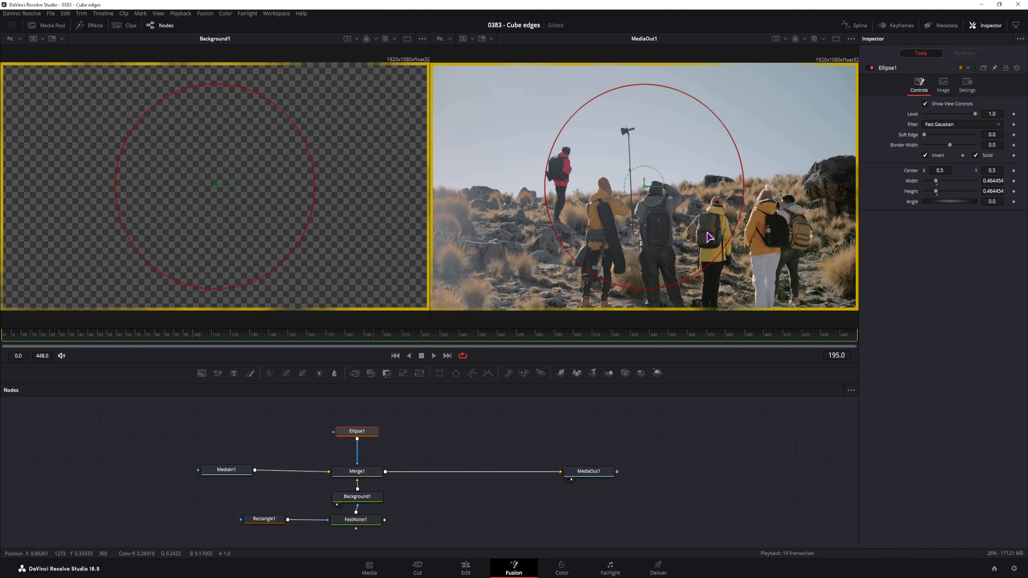
- Delete Ellipse1 and move Rectangle1 next to FastNoise1
key("Delete")
left_click_drag(269, 520, 297, 521)
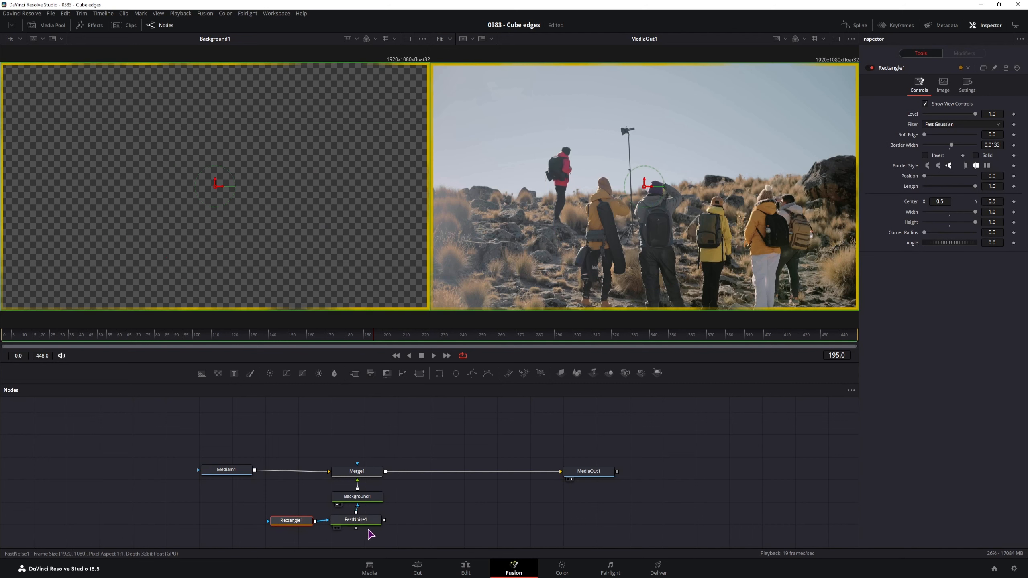
left_click_drag(413, 540, 199, 430)
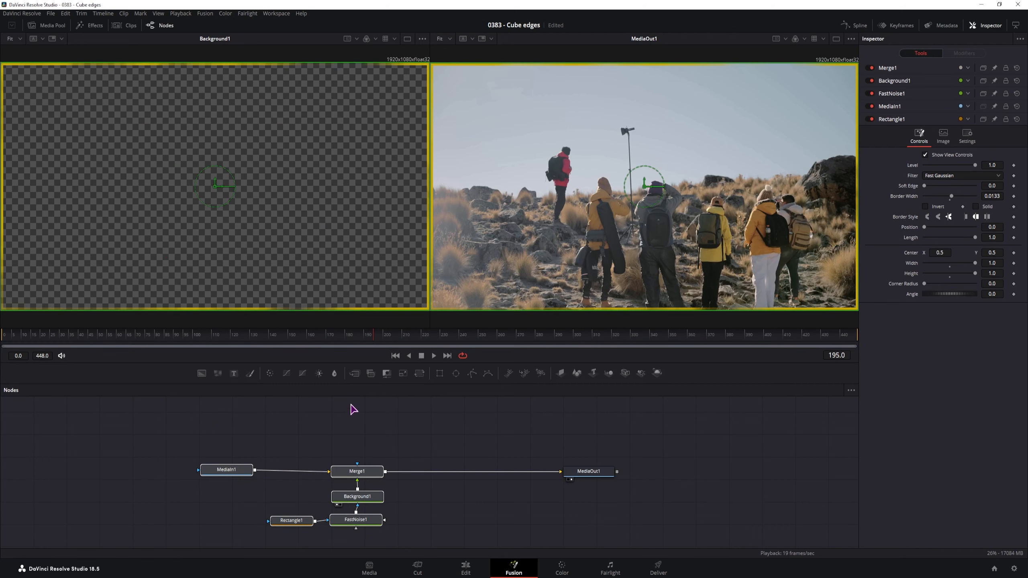
left_click_drag(163, 423, 435, 540)
left_click(402, 436)
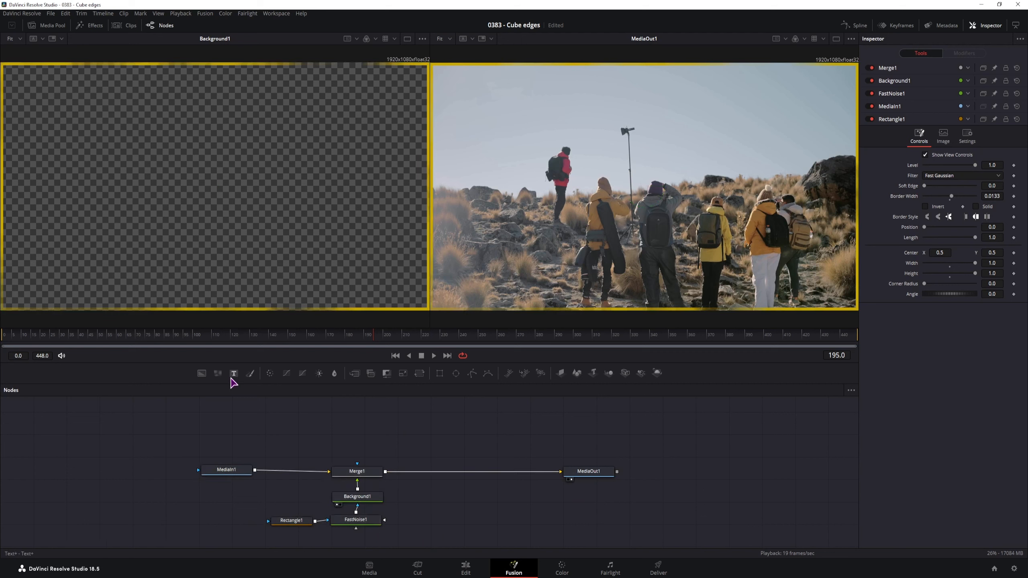
left_click_drag(234, 380, 560, 473)
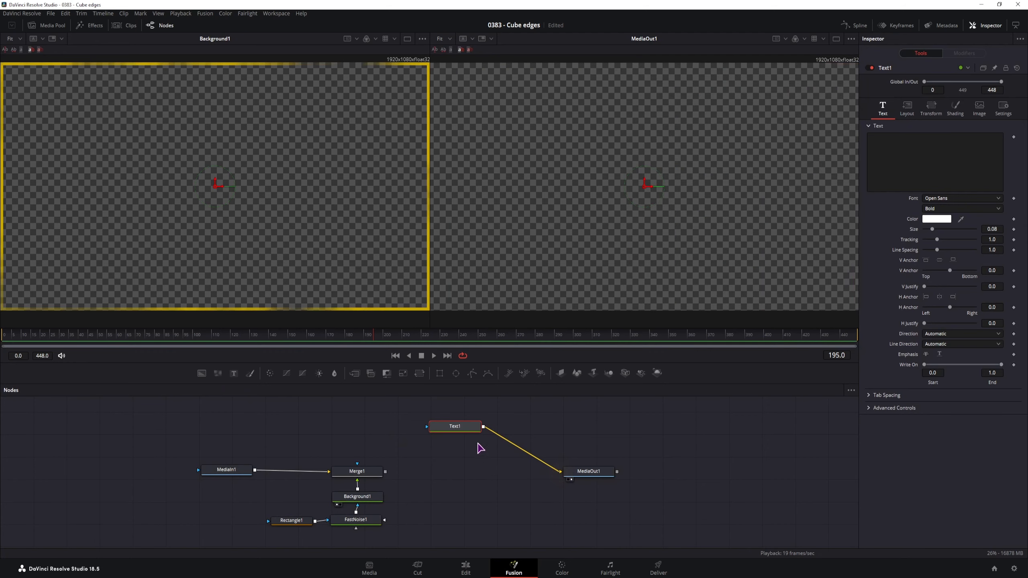
left_click(466, 425)
key("ctrl+z")
key("ctrl+z")
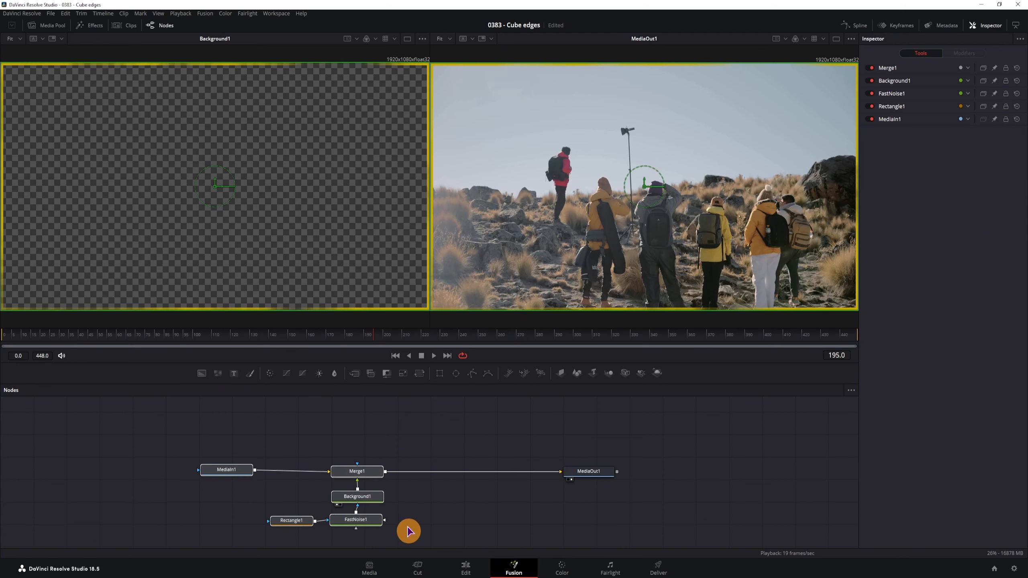
right_click(373, 474)
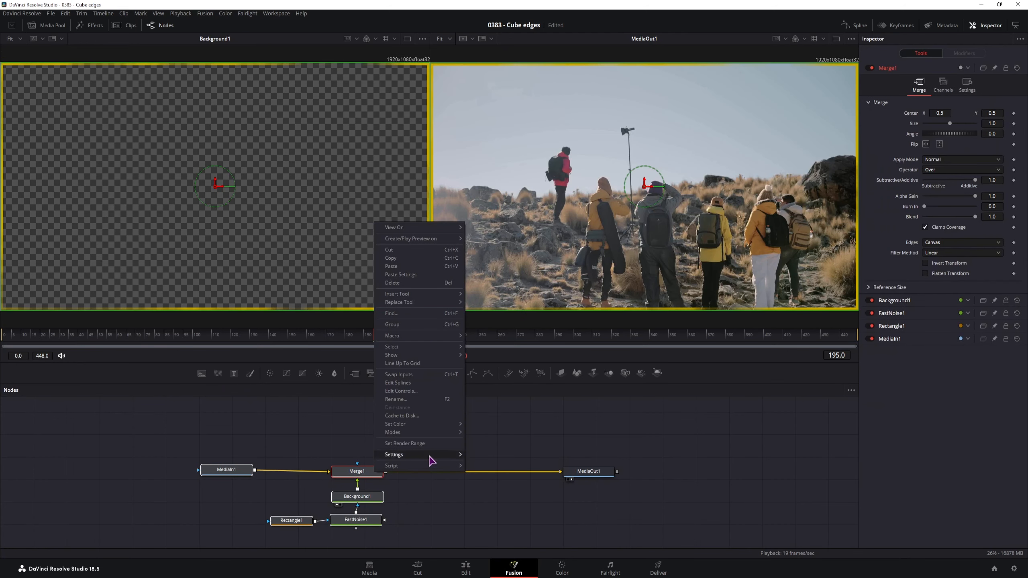
mouse_move(426, 338)
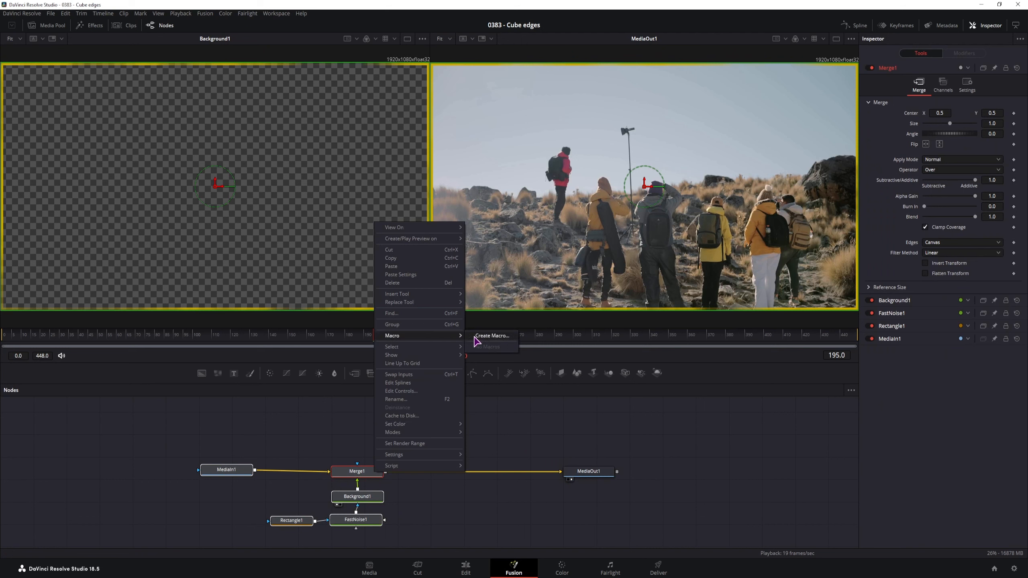
left_click(498, 339)
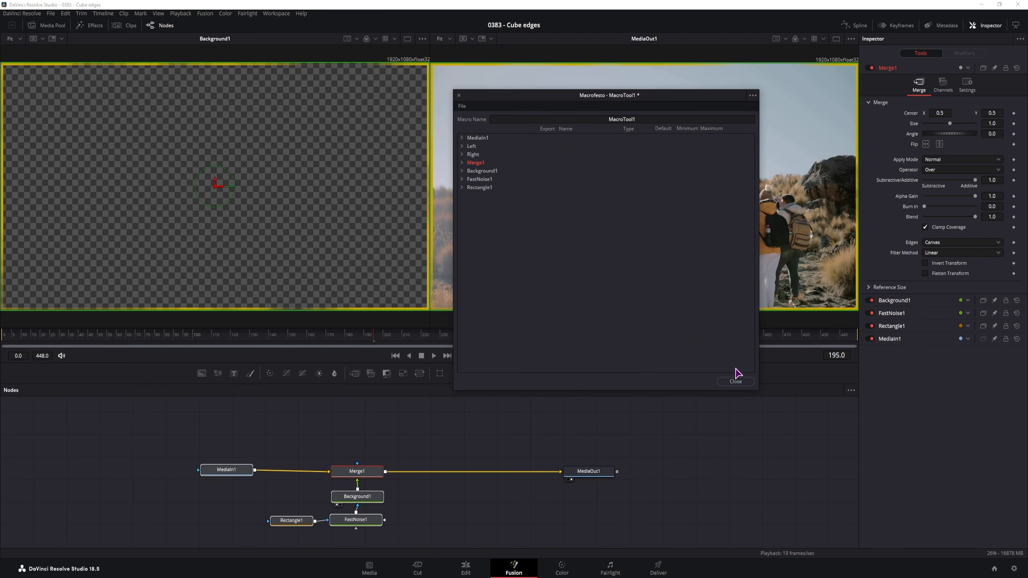
left_click(735, 381)
left_click(640, 251)
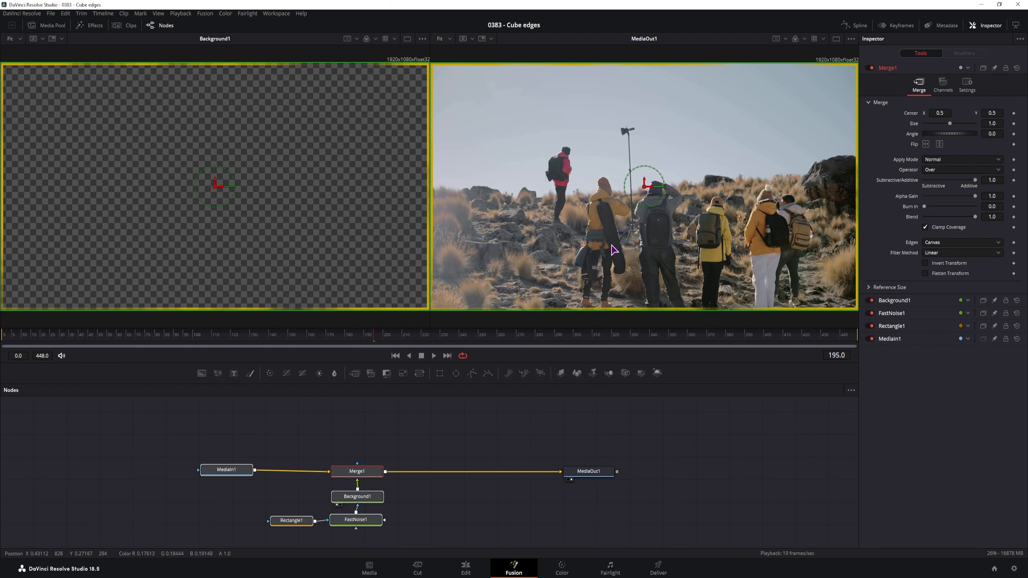
- Insert a Transform1 node before MediaOut1 and shrink the image to 0.42, shifted left
left_click(427, 450)
left_click_drag(421, 373, 452, 472)
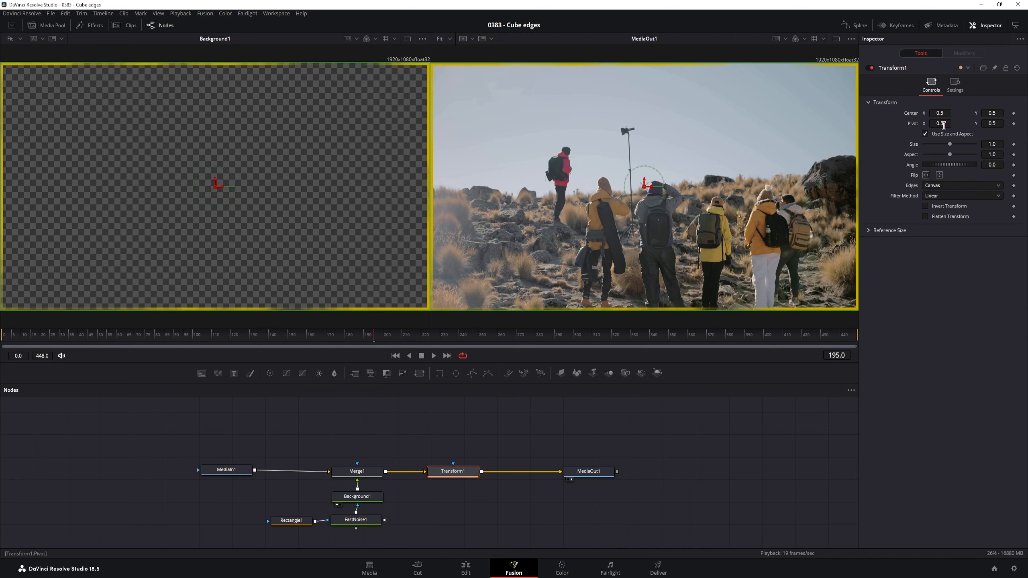
left_click_drag(950, 145, 826, 119)
- Reset Transform1 to centre 0.5 and size 1.0, then select all border nodes except the output
double_click(915, 114)
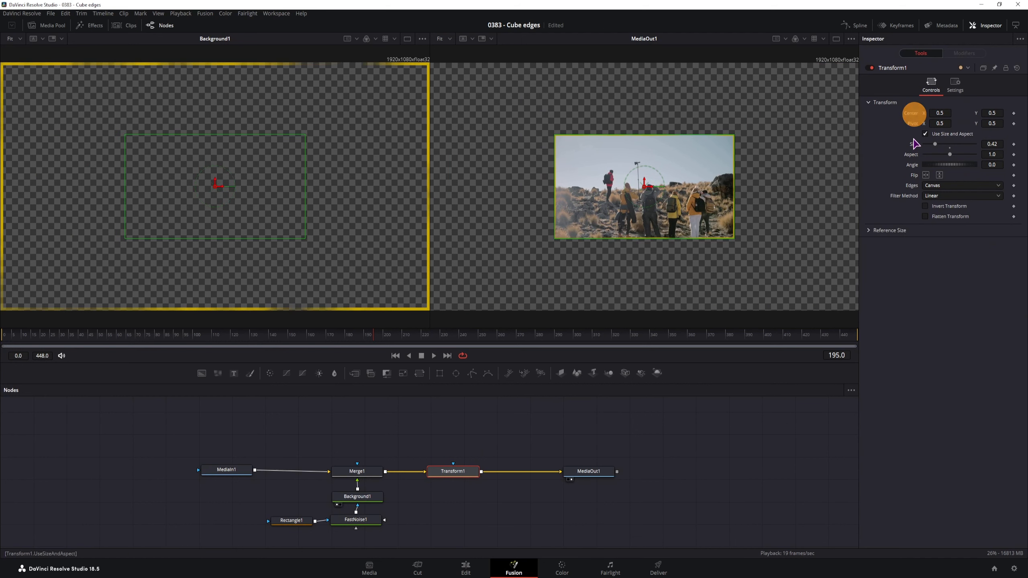
double_click(913, 143)
left_click(209, 446)
left_click_drag(209, 446, 482, 533)
- Create a macro from the selected nodes and expose Transform1's Center control
right_click(455, 470)
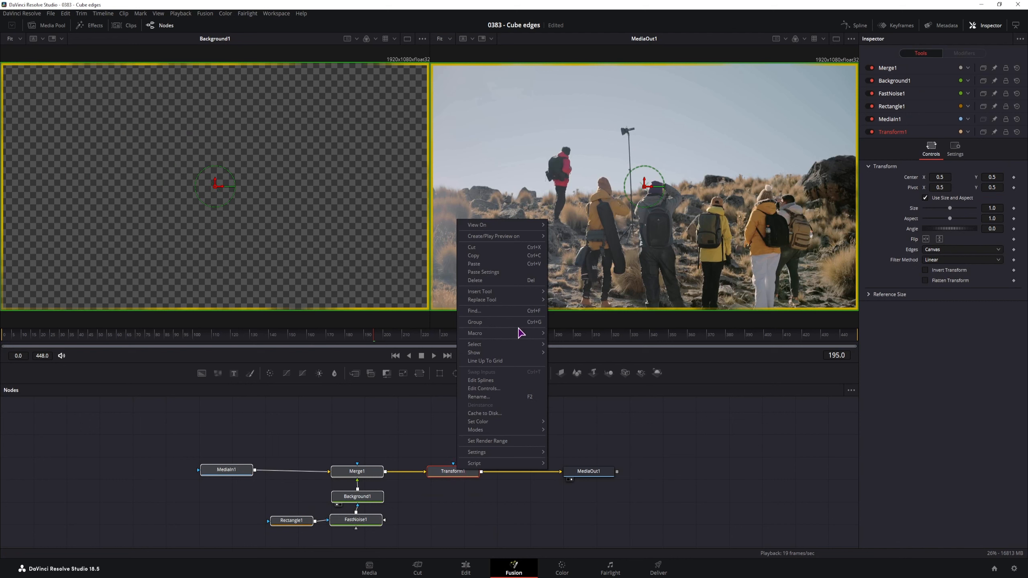
mouse_move(516, 333)
left_click(573, 335)
left_click(462, 196)
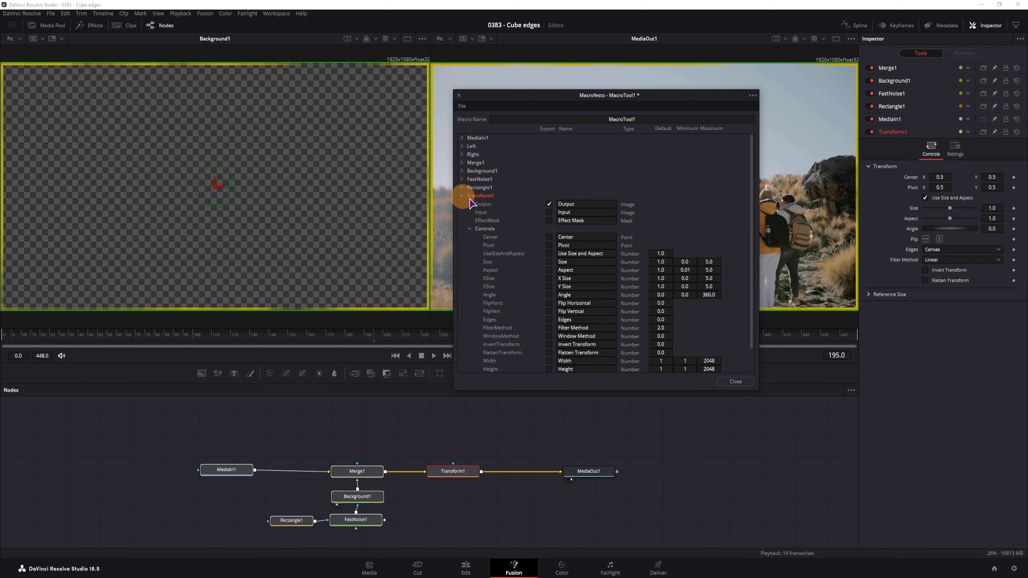
left_click(549, 237)
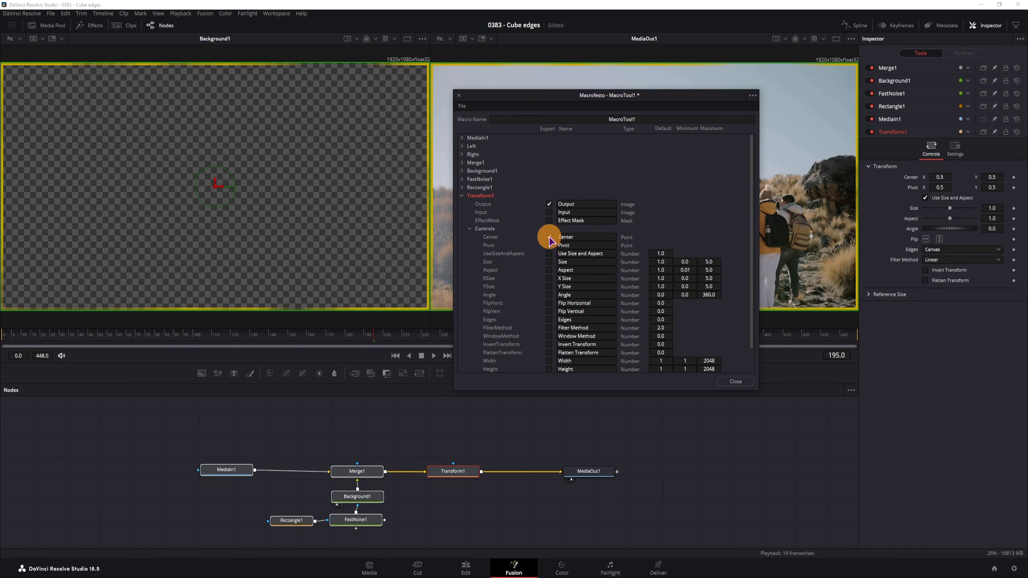
left_click(462, 196)
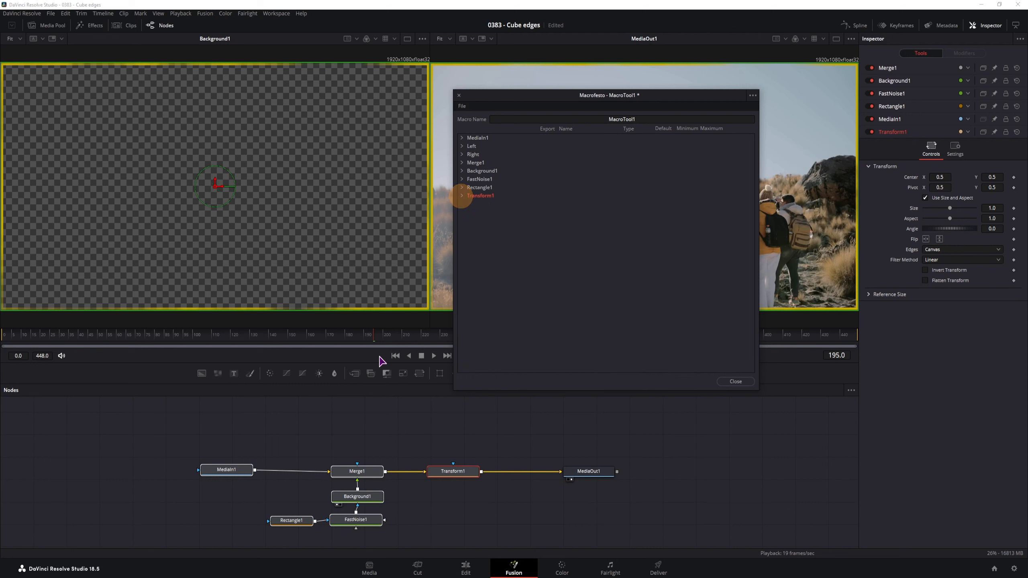
- Expose Background1's top-left colour values (red, green, blue, alpha) in the macro
left_click(466, 170)
left_click(469, 212)
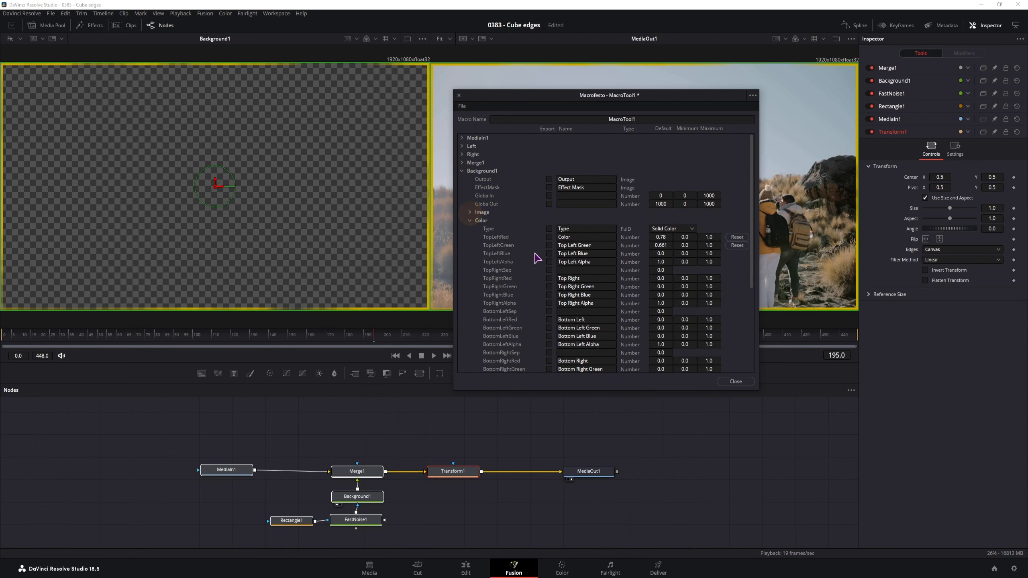
left_click(546, 228)
left_click(547, 228)
left_click(549, 237)
left_click(549, 245)
left_click(549, 254)
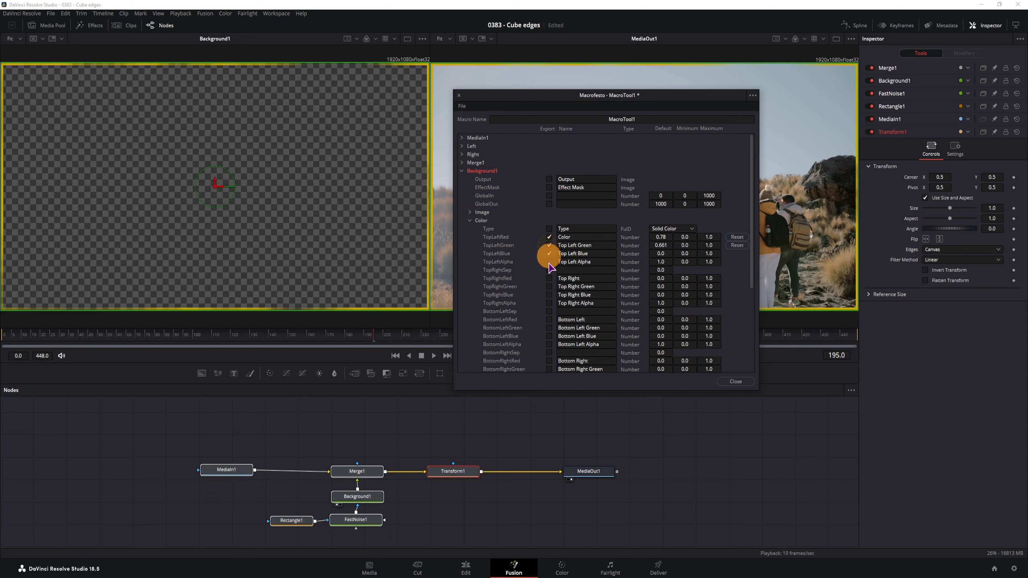
left_click(548, 263)
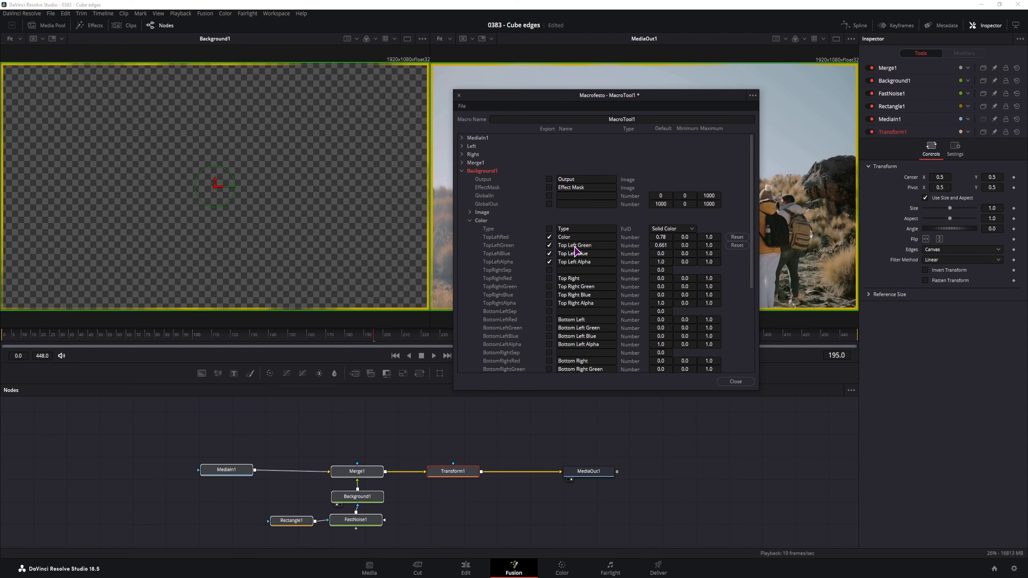
left_click(462, 172)
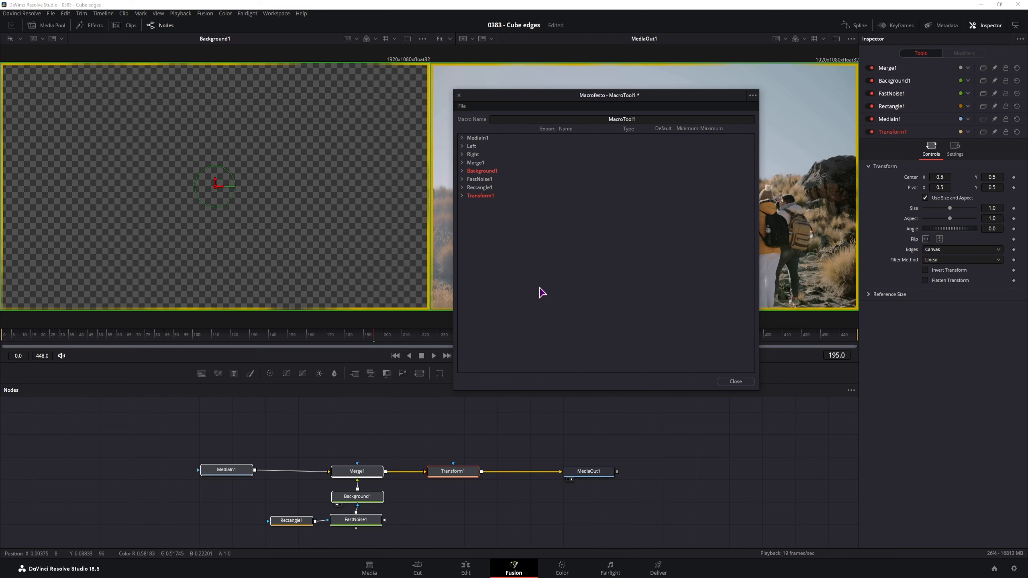
- Save the macro as a single tool, browsing to the Templates > Edit > Effects folder
left_click(462, 106)
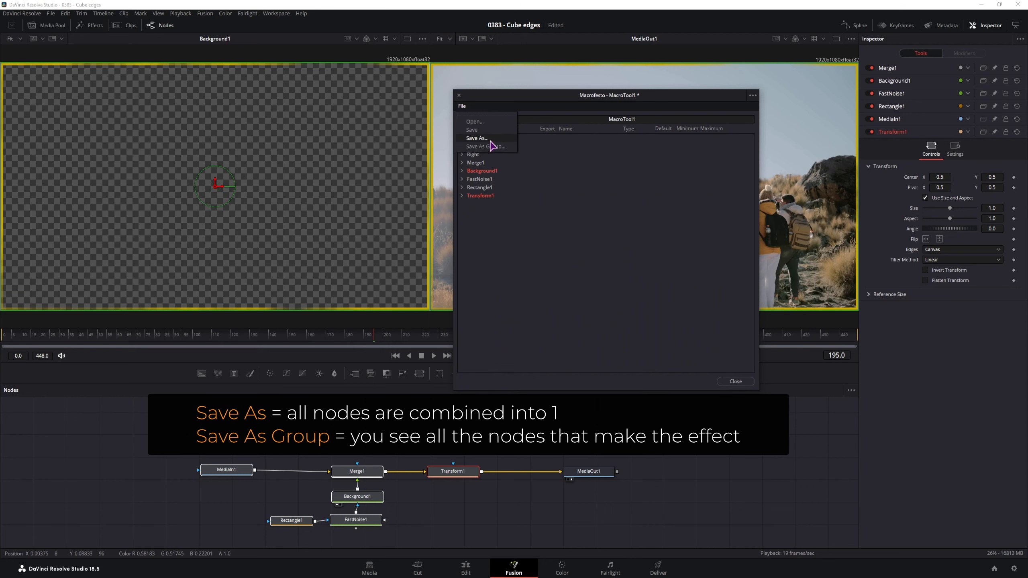
left_click(493, 149)
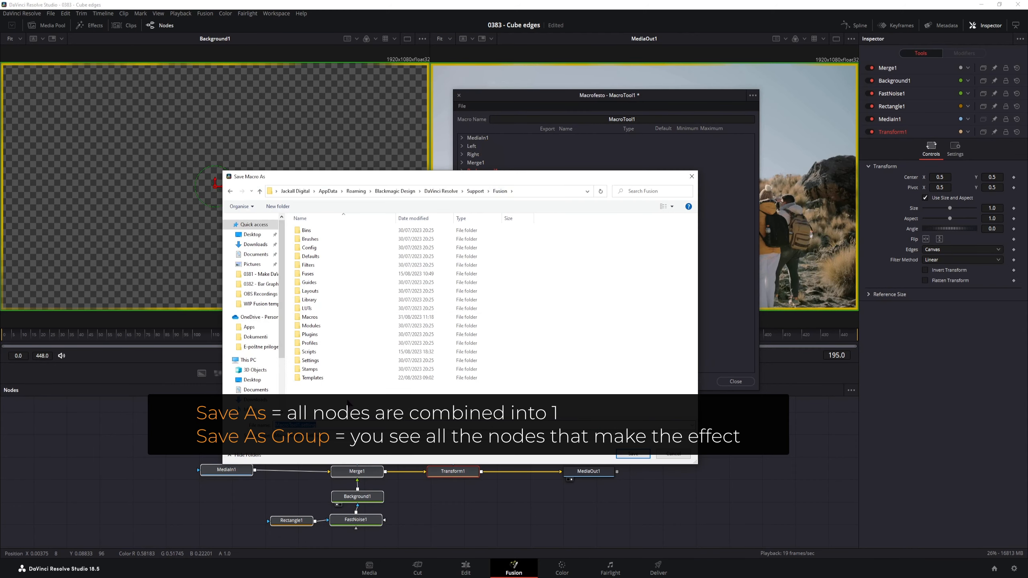
double_click(320, 377)
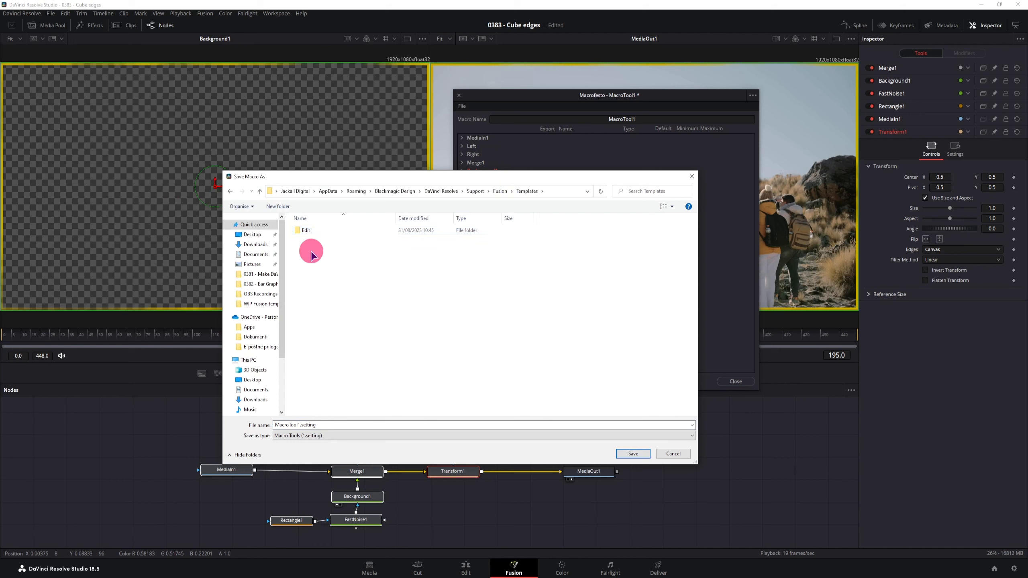
right_click(312, 251)
mouse_move(357, 356)
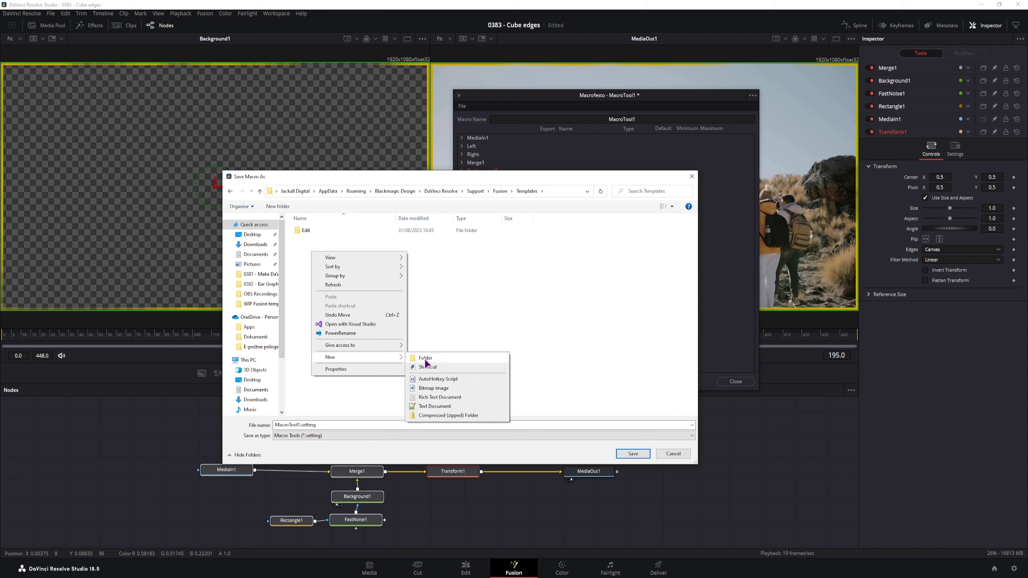
left_click(300, 233)
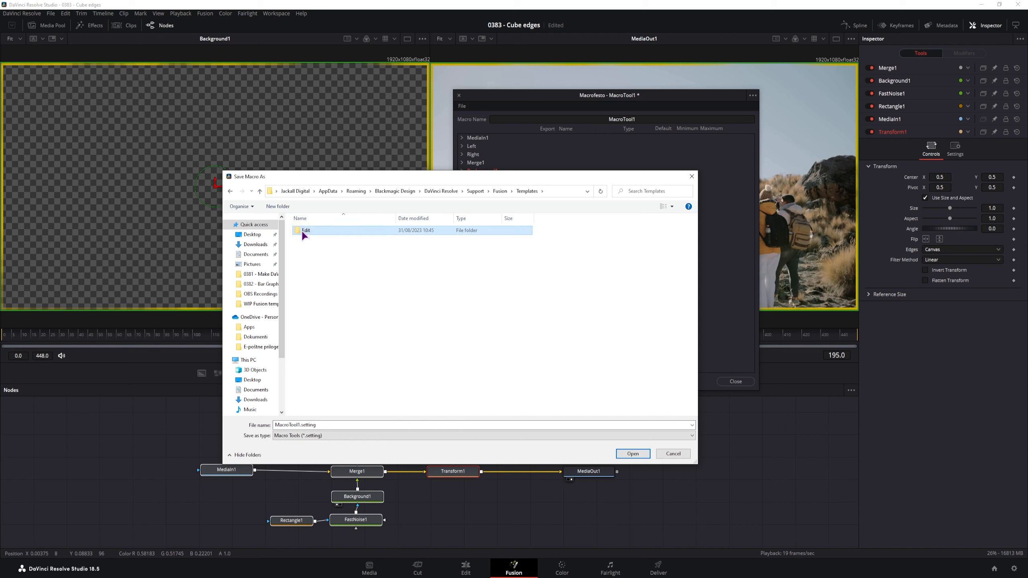
left_click(303, 231)
left_click(302, 232)
left_click(313, 252)
left_click(309, 228)
double_click(309, 230)
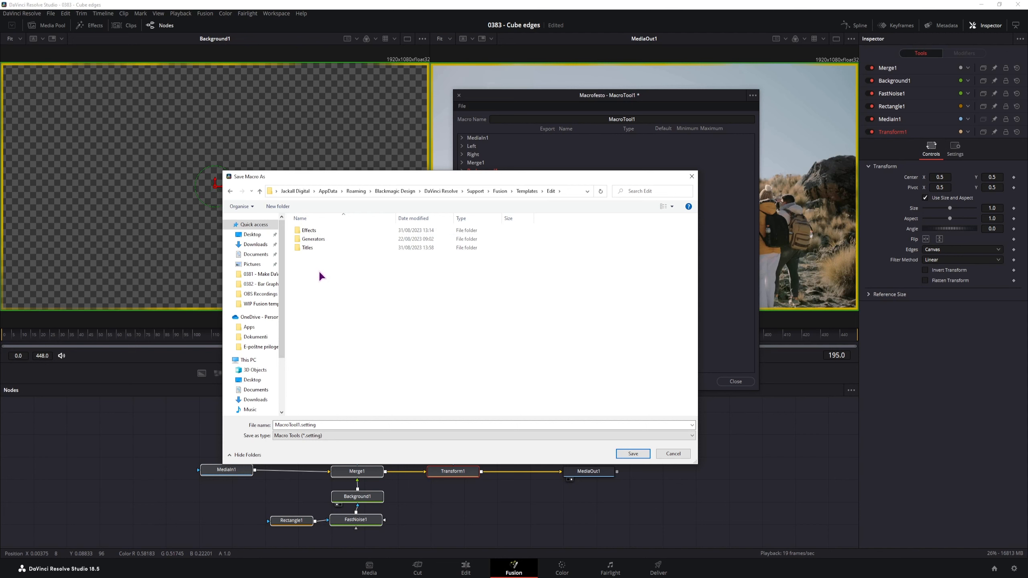
double_click(324, 230)
- Name the macro file BorderTut and save it as BorderTut.setting
double_click(300, 426)
type("BorderTut")
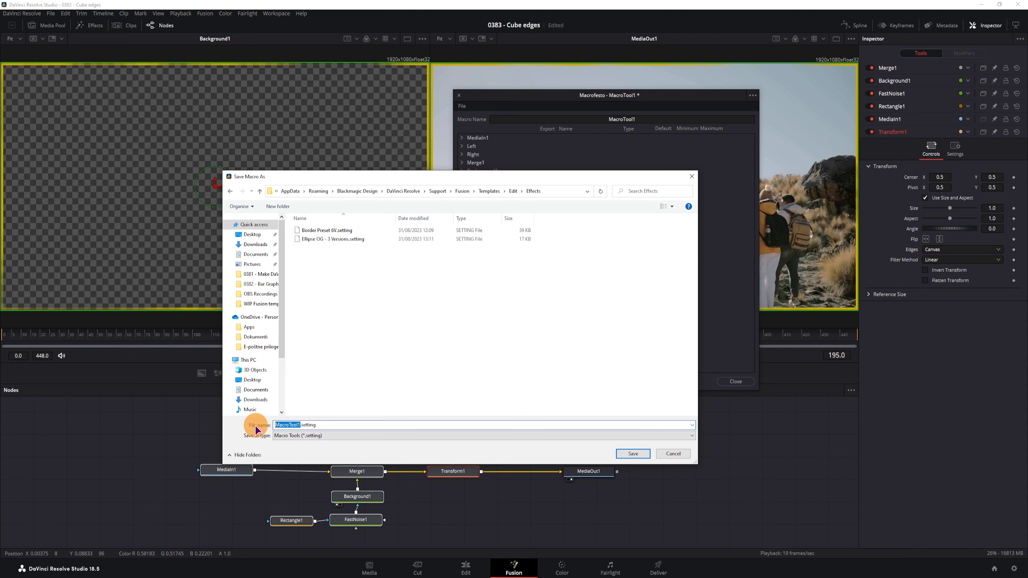
left_click(633, 453)
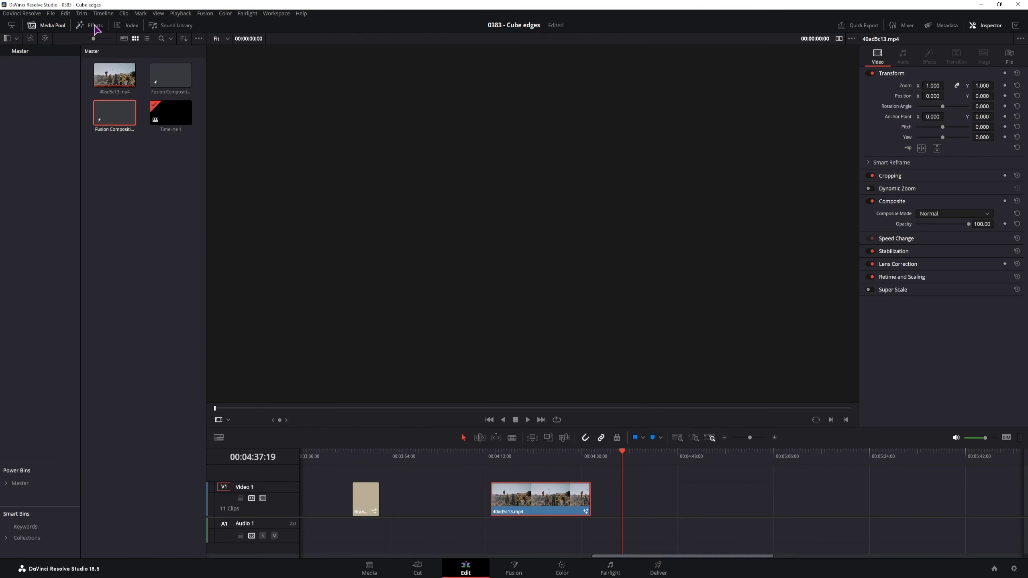
- Add a second copy of the clip to Video 1 and apply BorderTut to it
left_click(95, 27)
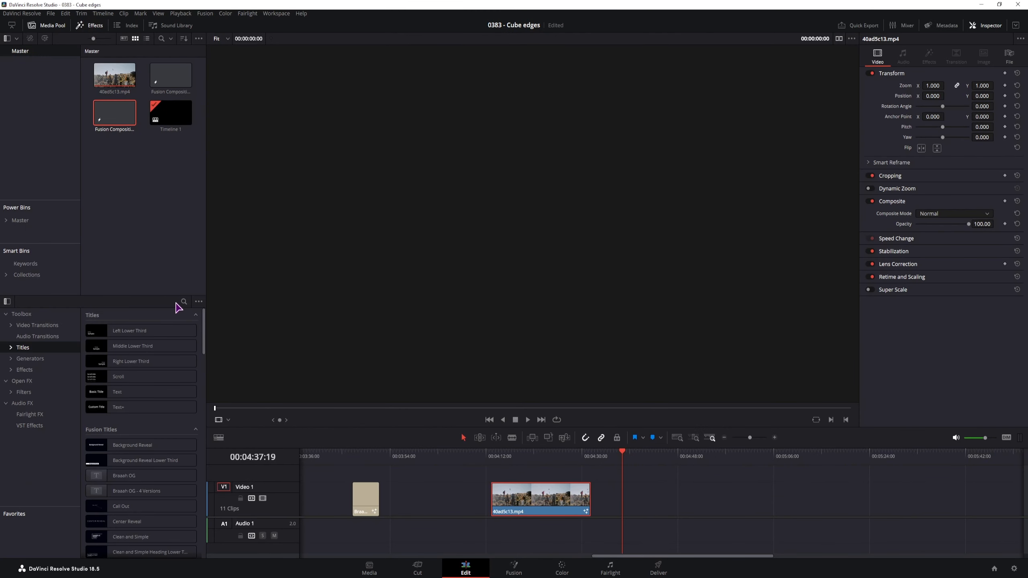
left_click(24, 369)
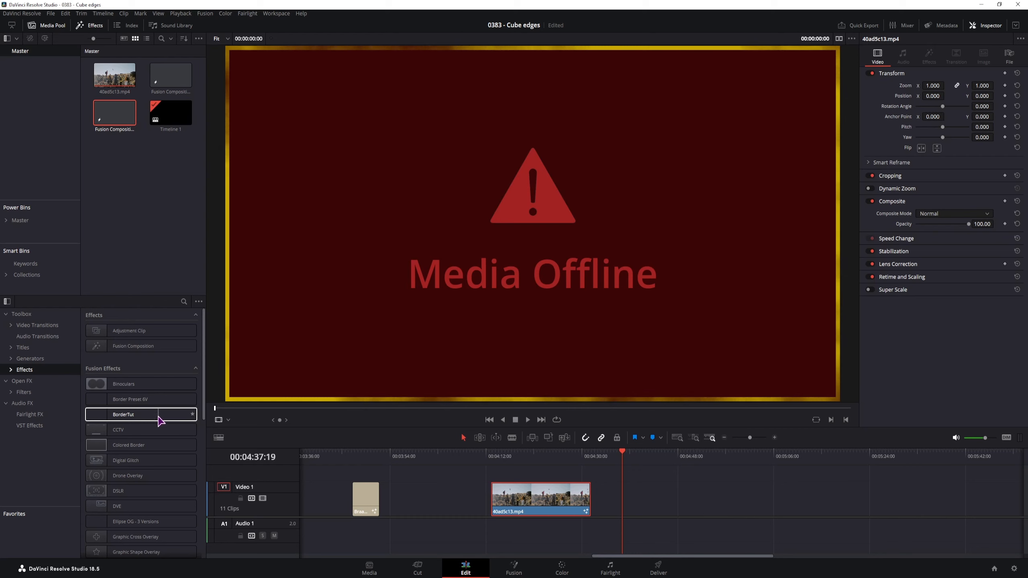
left_click_drag(114, 75, 641, 496)
left_click_drag(119, 411, 667, 494)
- Test shrinking the border to half size, reset Center to 0.5 and Size to 1.0, and open it in Fusion
left_click(655, 455)
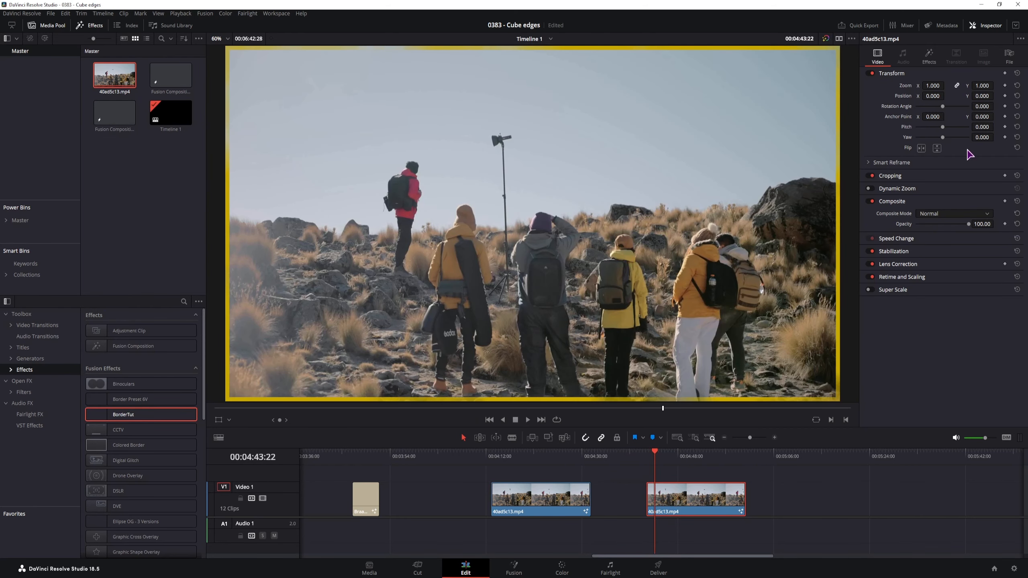
left_click(929, 55)
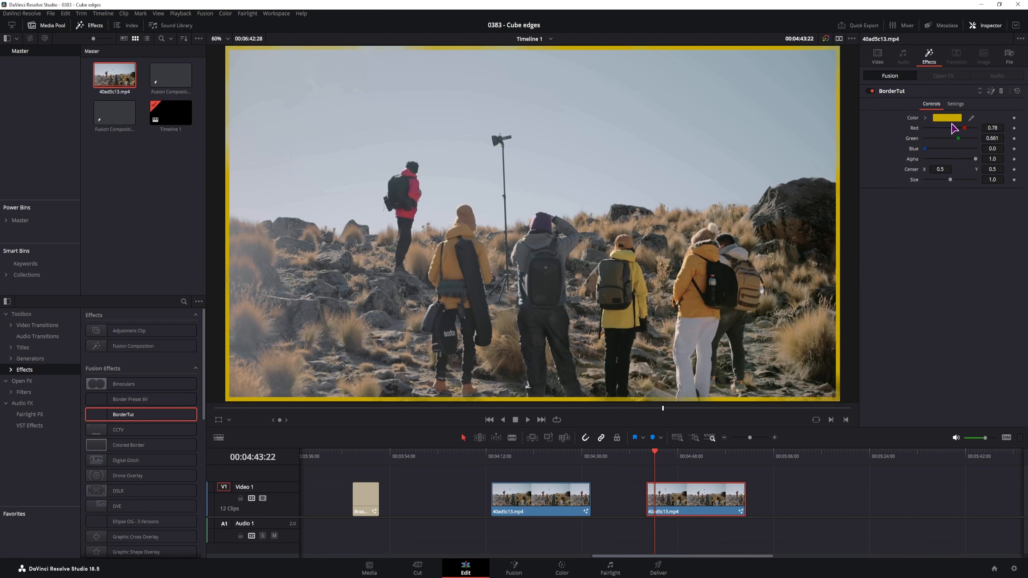
left_click_drag(954, 179, 536, 186)
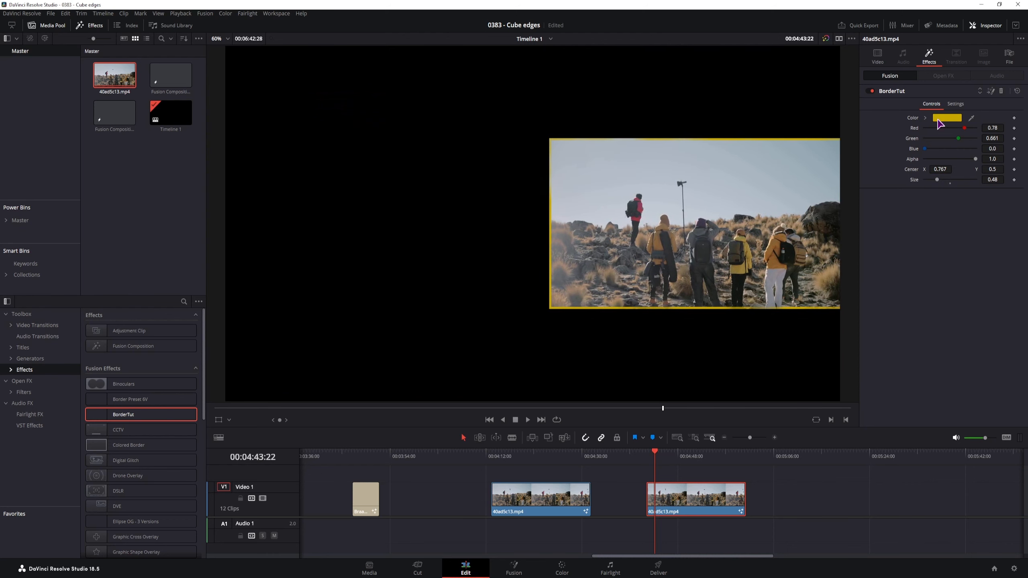
double_click(911, 170)
double_click(913, 179)
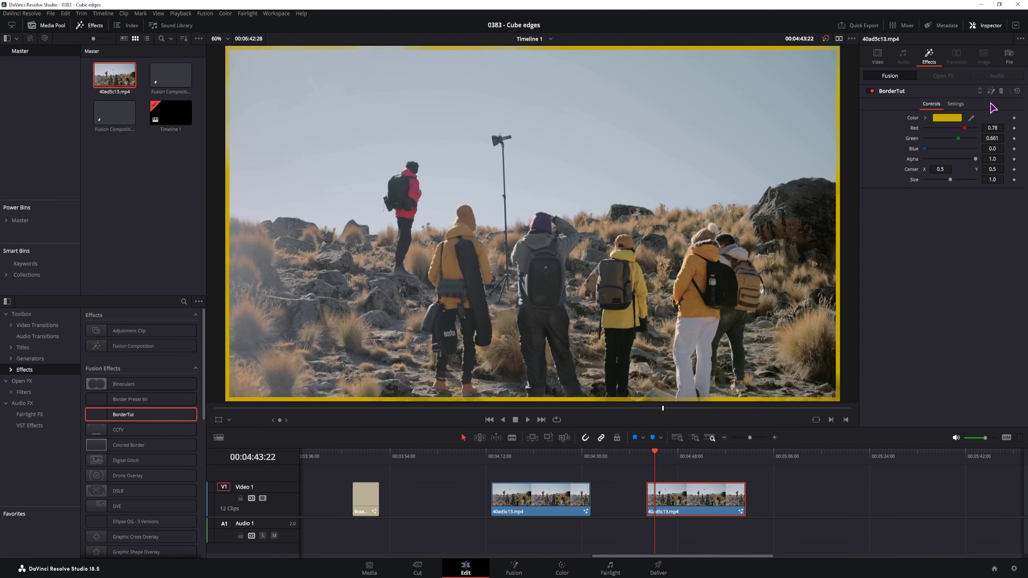
left_click(990, 91)
left_click(143, 449)
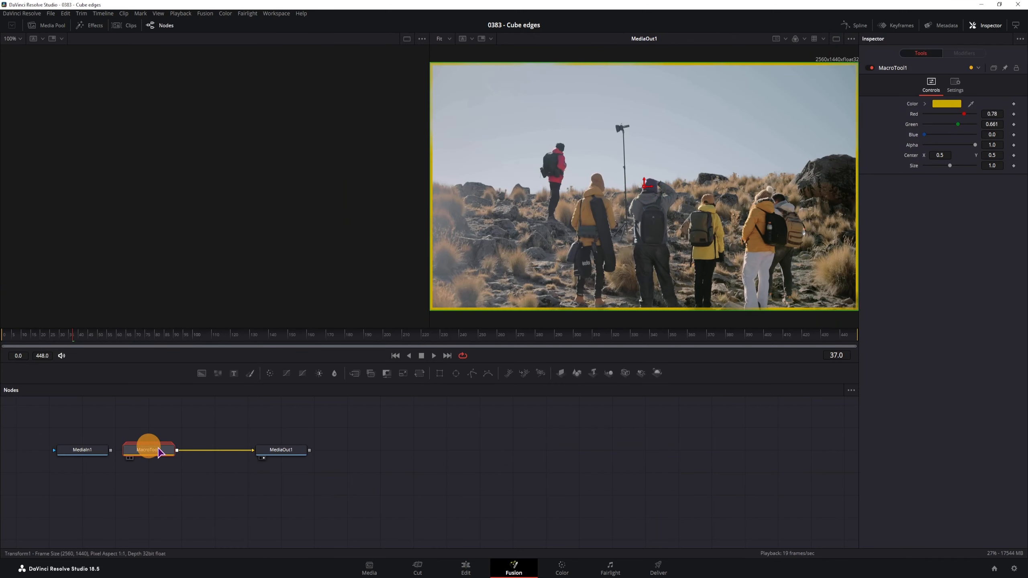
- Move MediaOut1 and MacroTool1 to the right to space out the node tree
left_click_drag(291, 453, 385, 451)
left_click(153, 448)
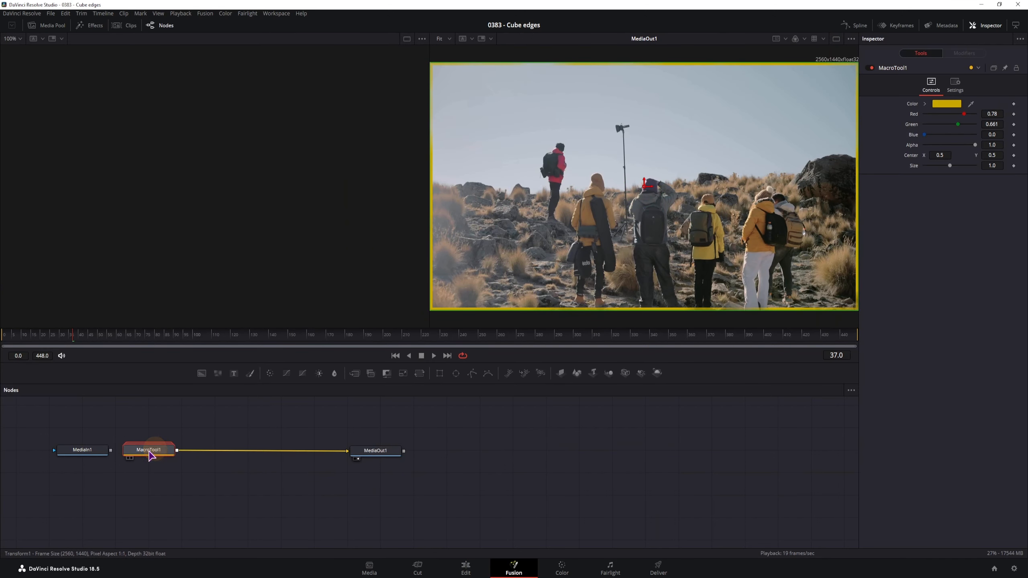
left_click_drag(150, 448, 185, 456)
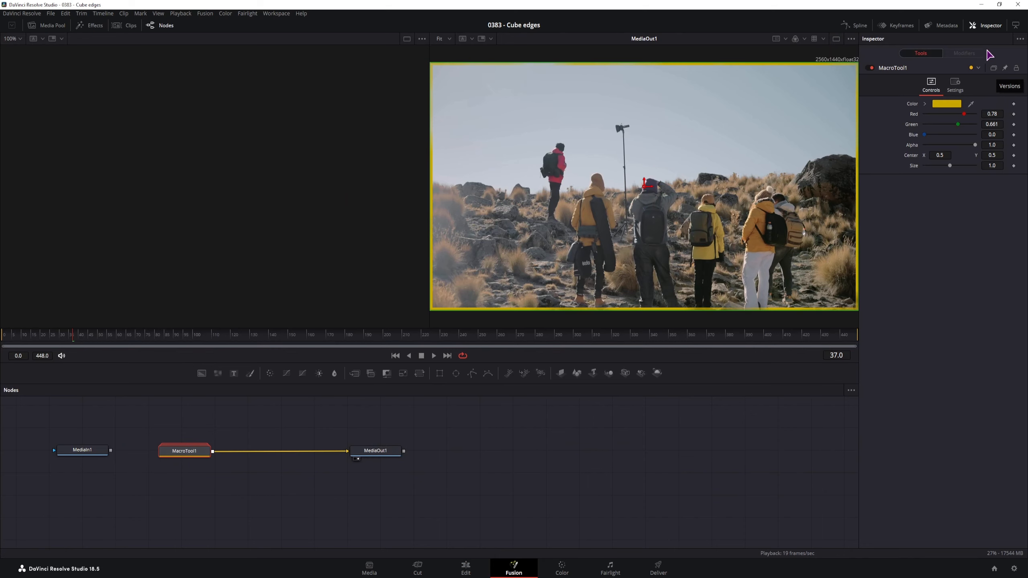
left_click(987, 27)
left_click(987, 27)
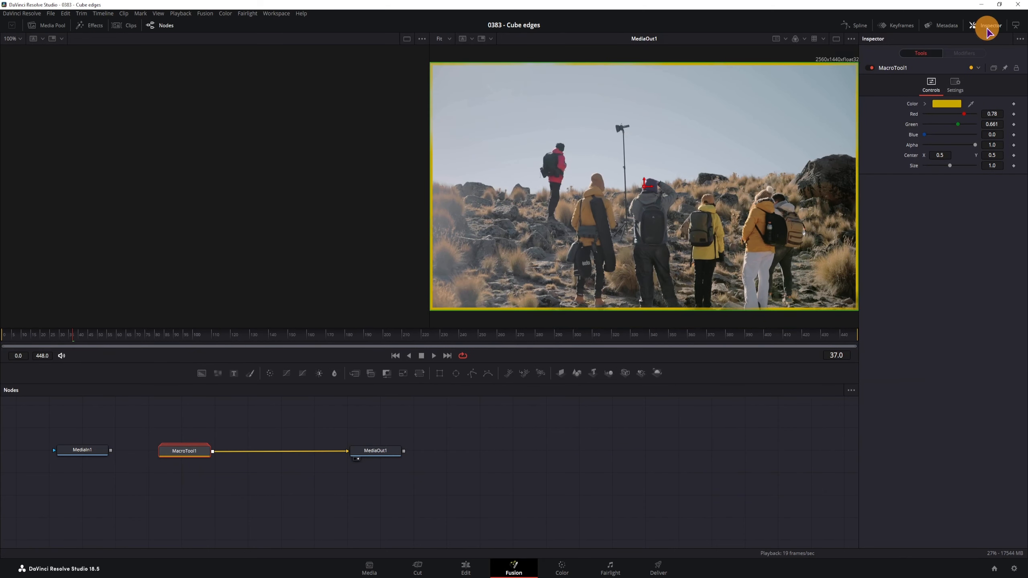
- Enable versions on MacroTool1, switch to Version 2 and set Center X to 0.25
left_click(993, 69)
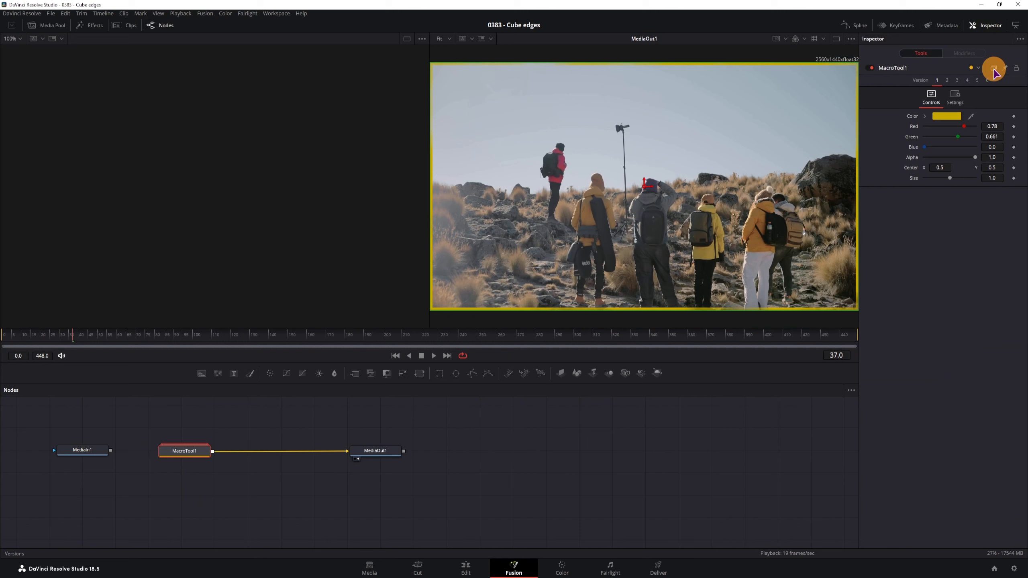
left_click(937, 81)
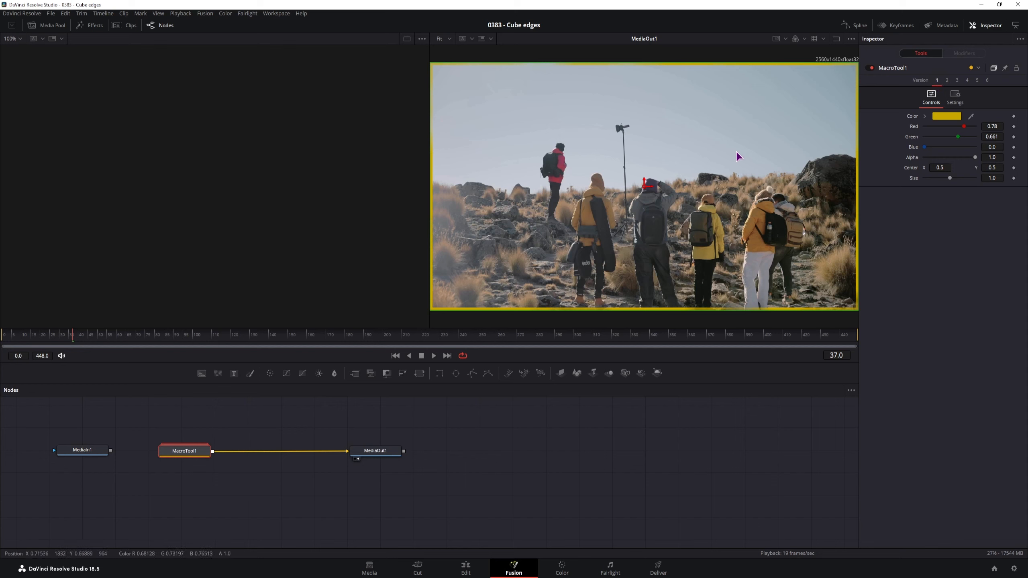
left_click(946, 81)
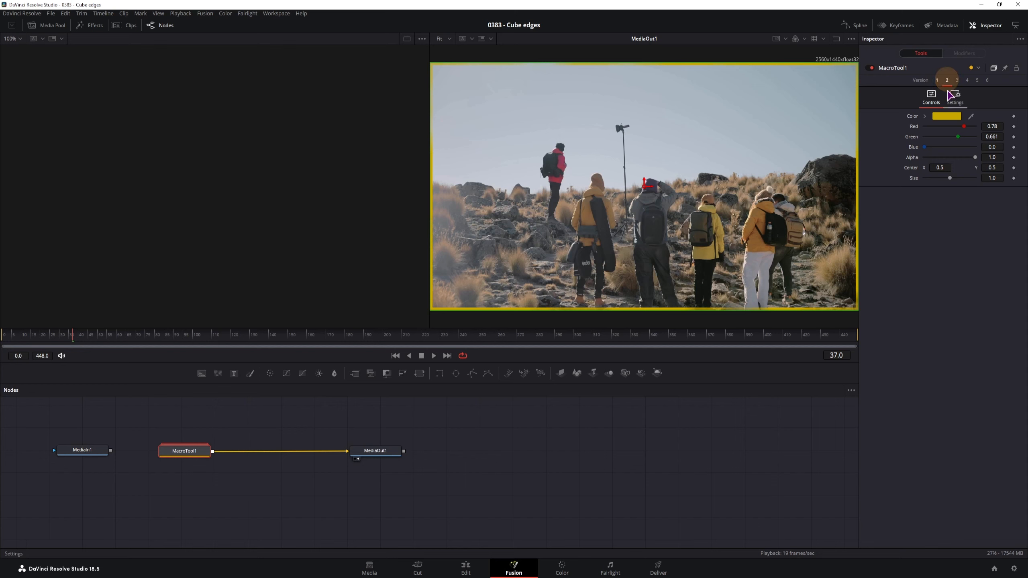
left_click(940, 167)
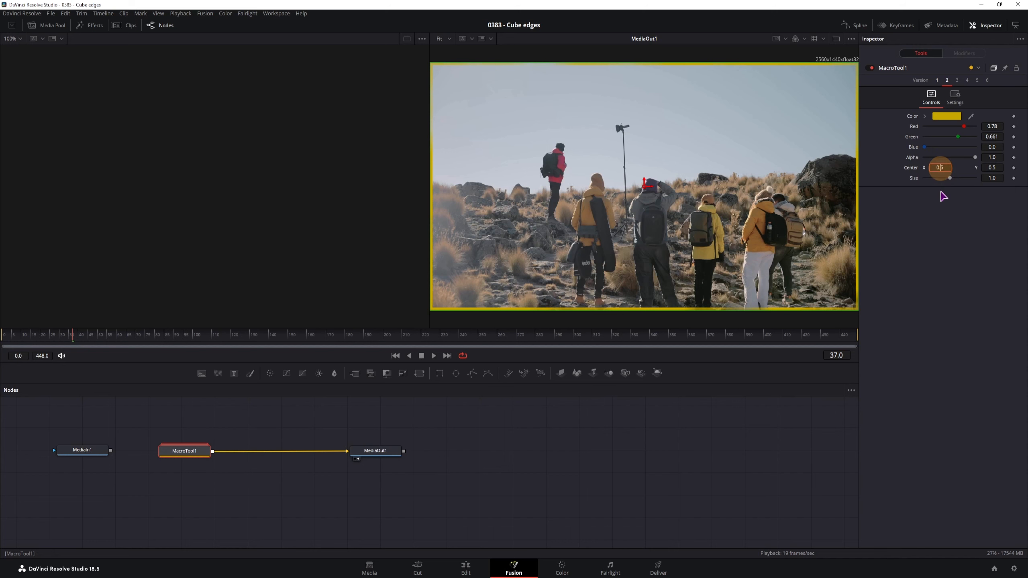
- Give Version 2 Size 0.5 and Center Y 0.75, placing the image top-left
left_click(993, 178)
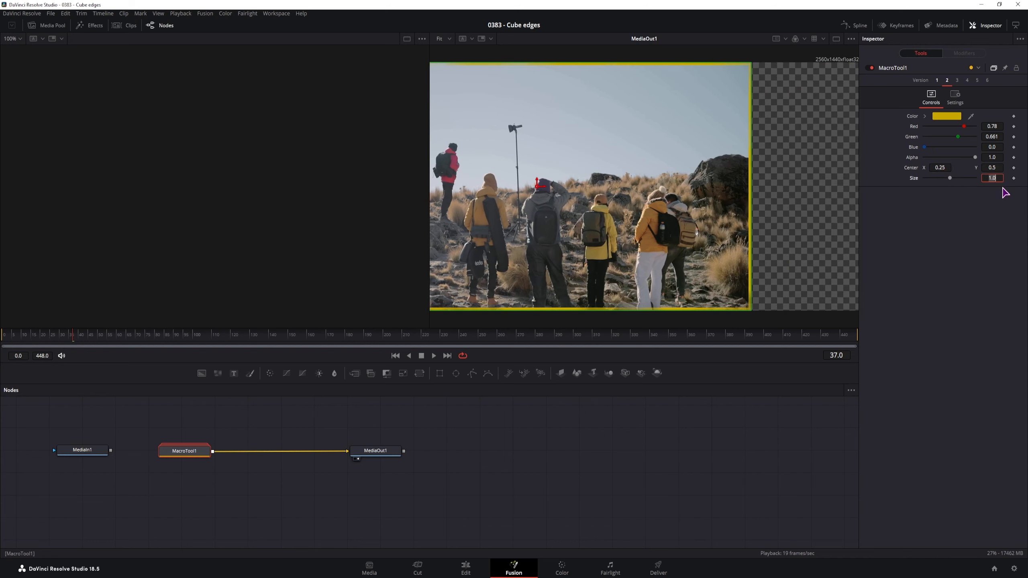
type("0.5")
left_click(967, 236)
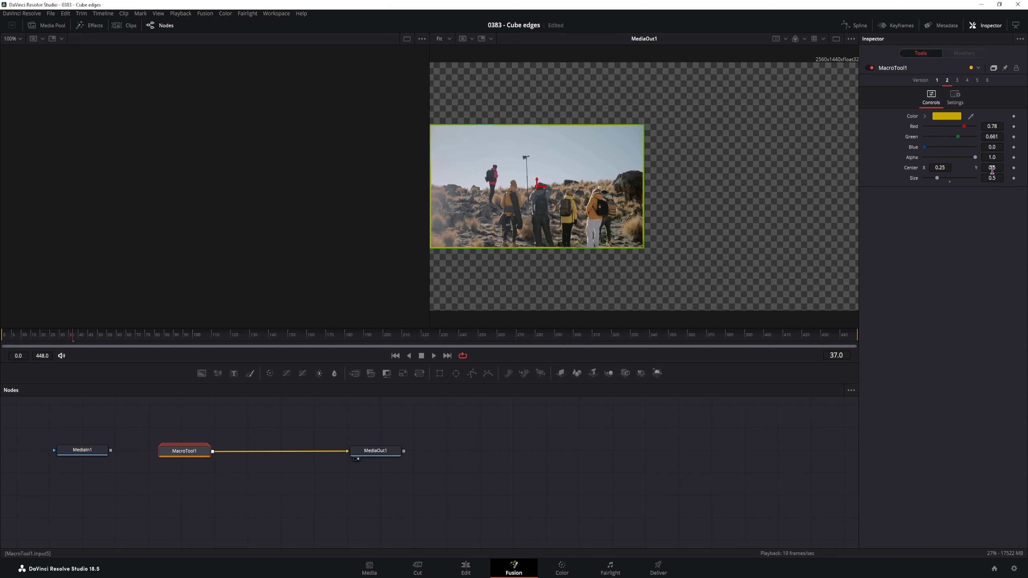
left_click(992, 168)
type("0.75")
key("Return")
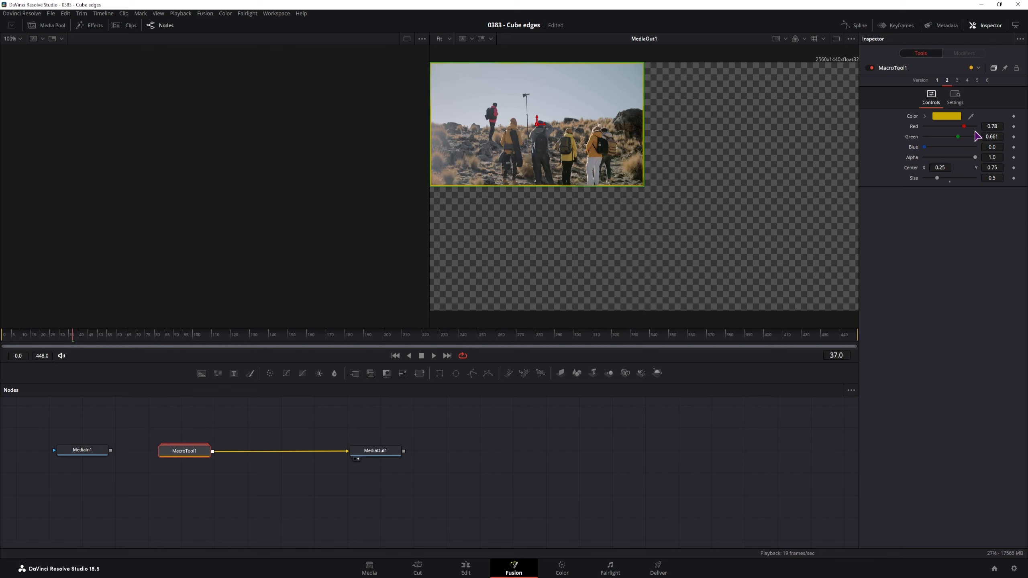
- Set Version 3 Center X 0.75, Version 4 Center Y 0.25, and Version 5 Center X 0.25
left_click(957, 80)
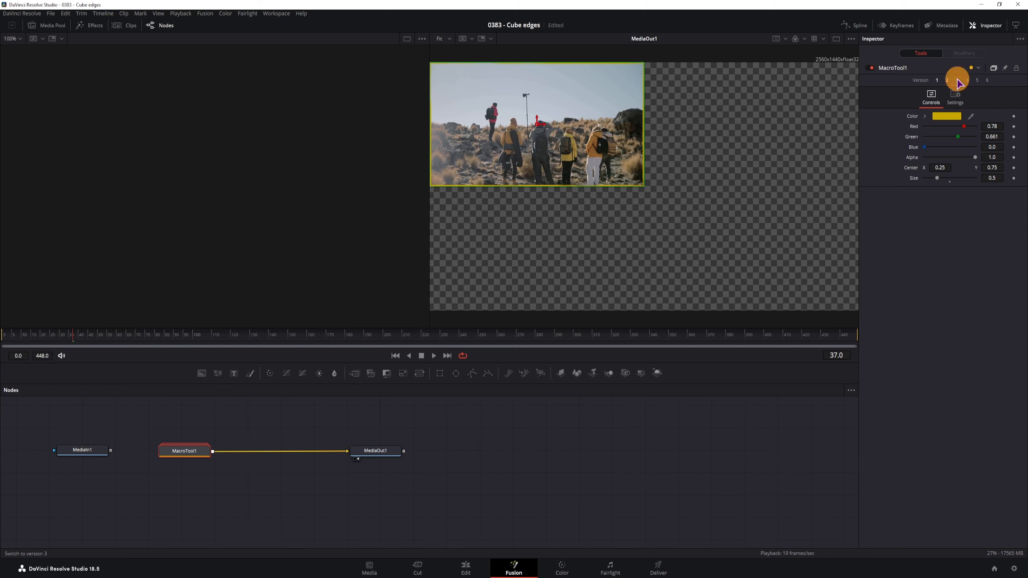
left_click(940, 167)
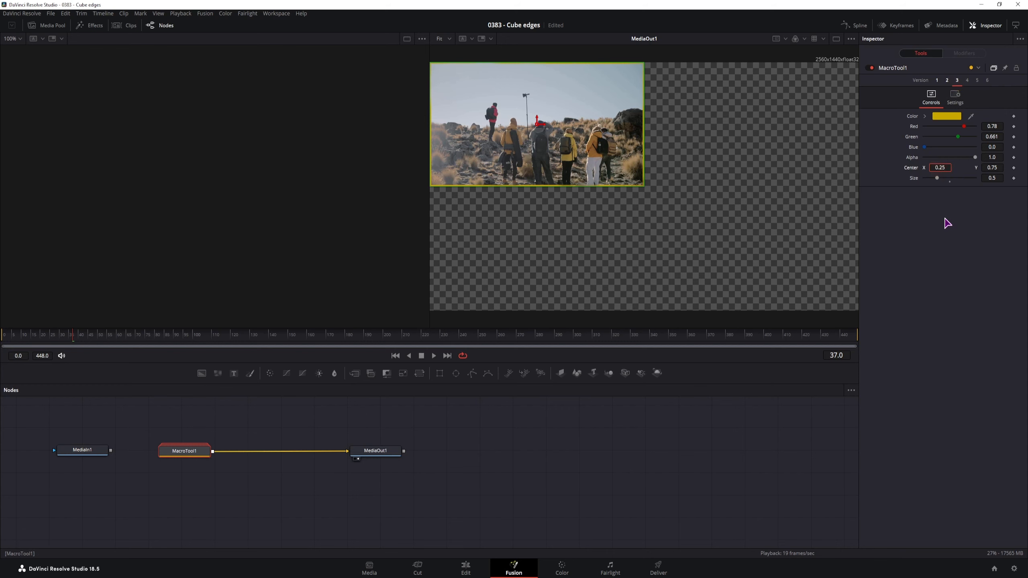
type("7")
key("Return")
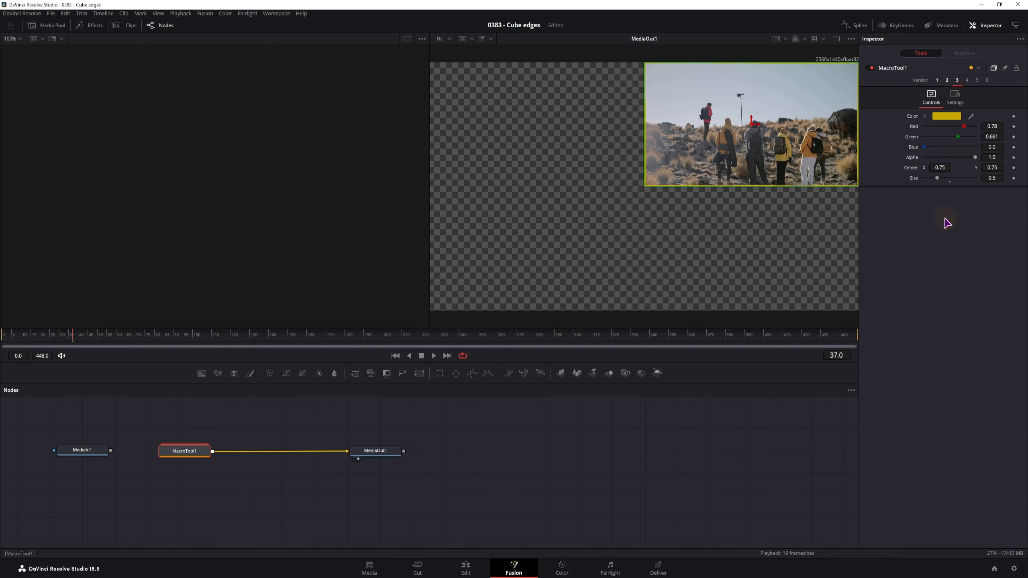
left_click(967, 80)
left_click(992, 167)
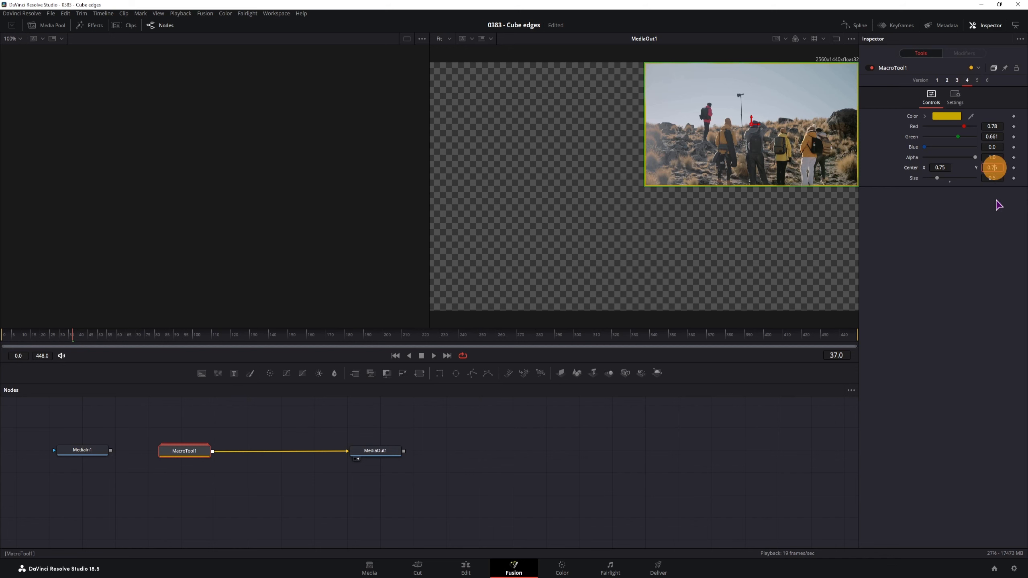
left_click(995, 213)
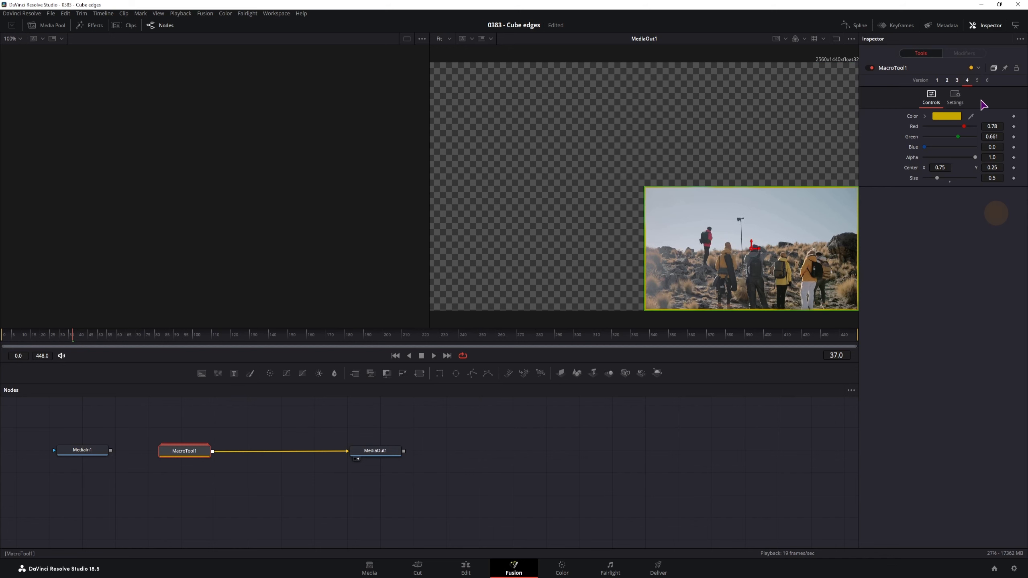
left_click(976, 80)
left_click(940, 167)
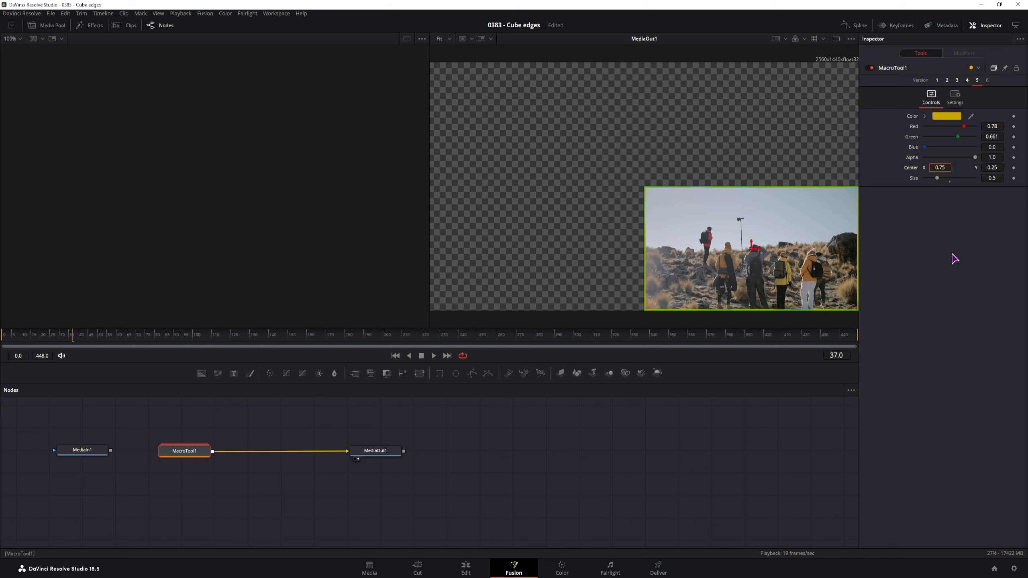
type("2")
left_click(953, 255)
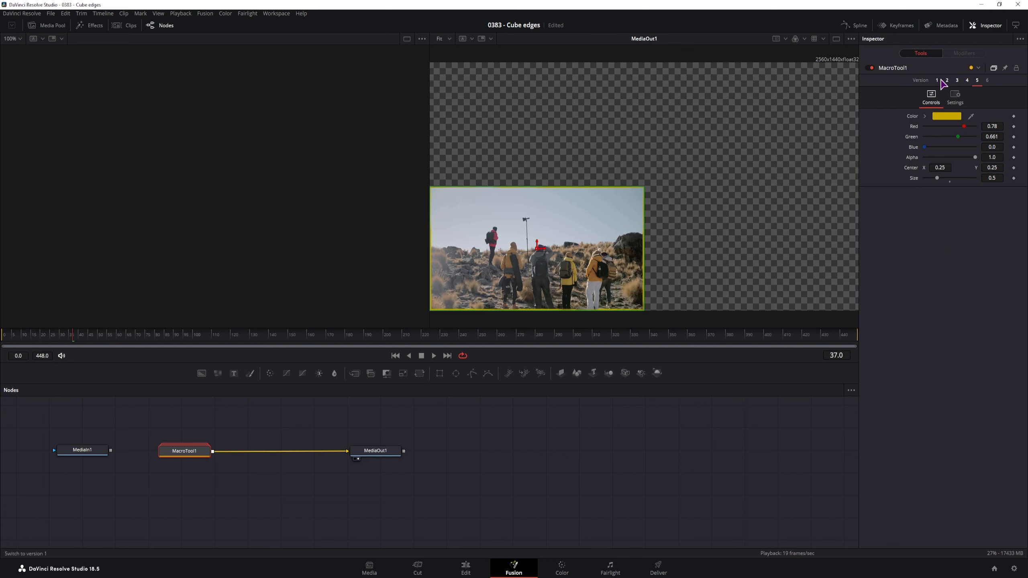
- Preview versions 1 through 5 of the border effect in turn
left_click(937, 80)
left_click(946, 80)
left_click(957, 80)
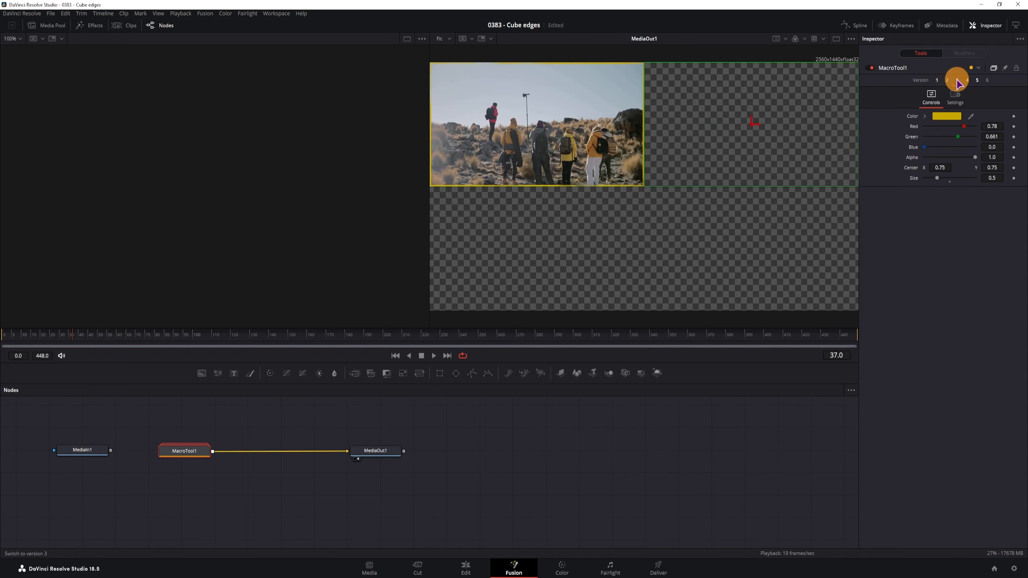
left_click(967, 81)
left_click(977, 81)
- Switch to Version 6 and change the border colour from yellow to green
left_click(936, 81)
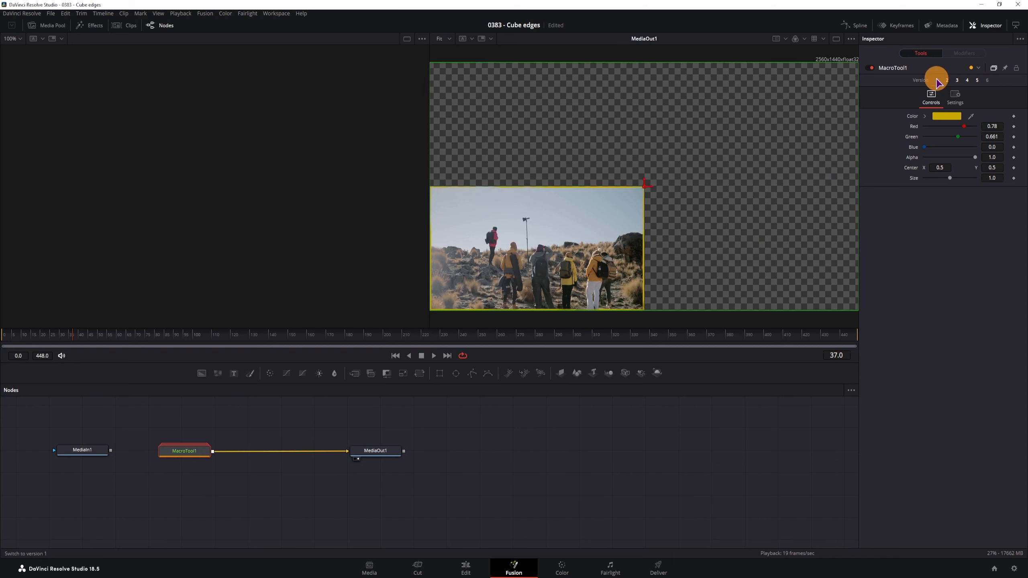
left_click(989, 81)
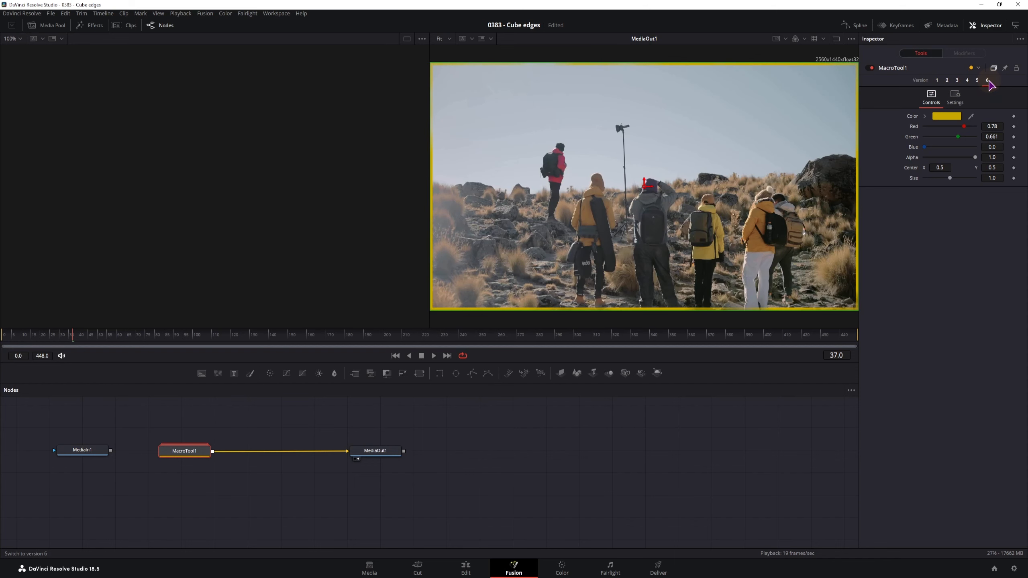
mouse_move(965, 127)
left_mouse_down()
mouse_move(937, 126)
mouse_move(970, 136)
left_mouse_up()
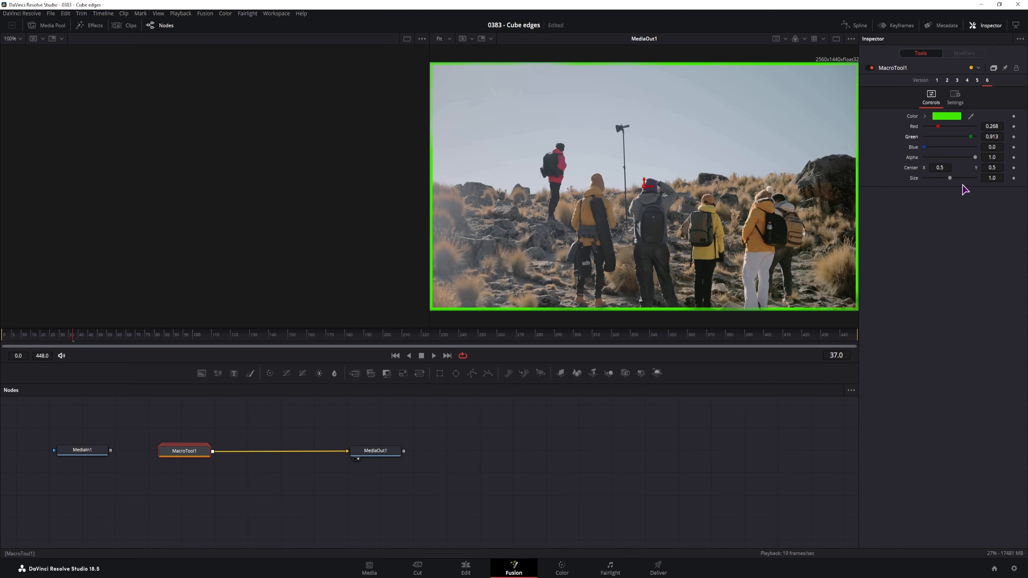
- Keyframe Size 0 at frame 0 and Size 1.0 at frame 30, then return to Version 1
left_click_drag(950, 178, 920, 178)
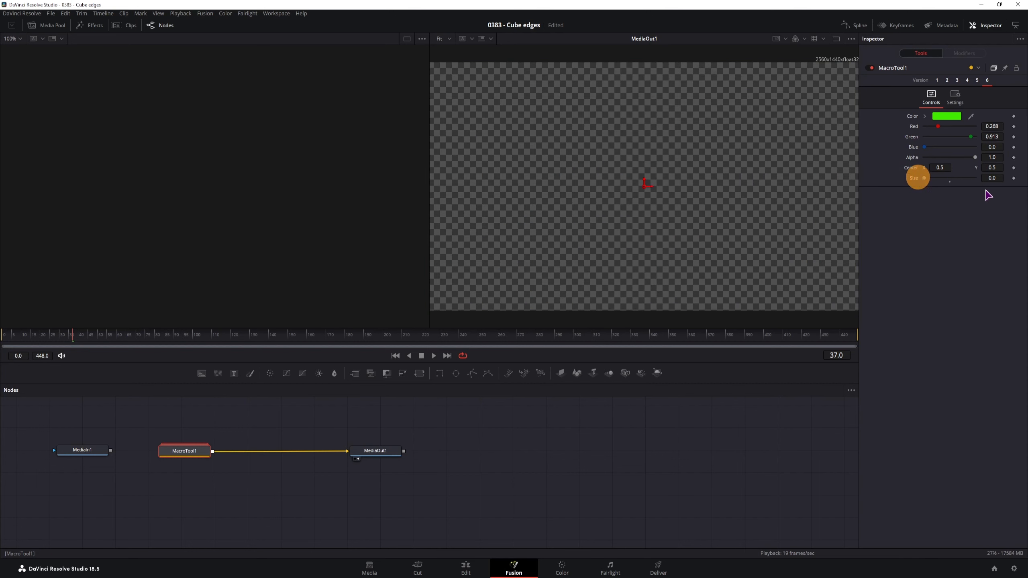
left_click(4, 335)
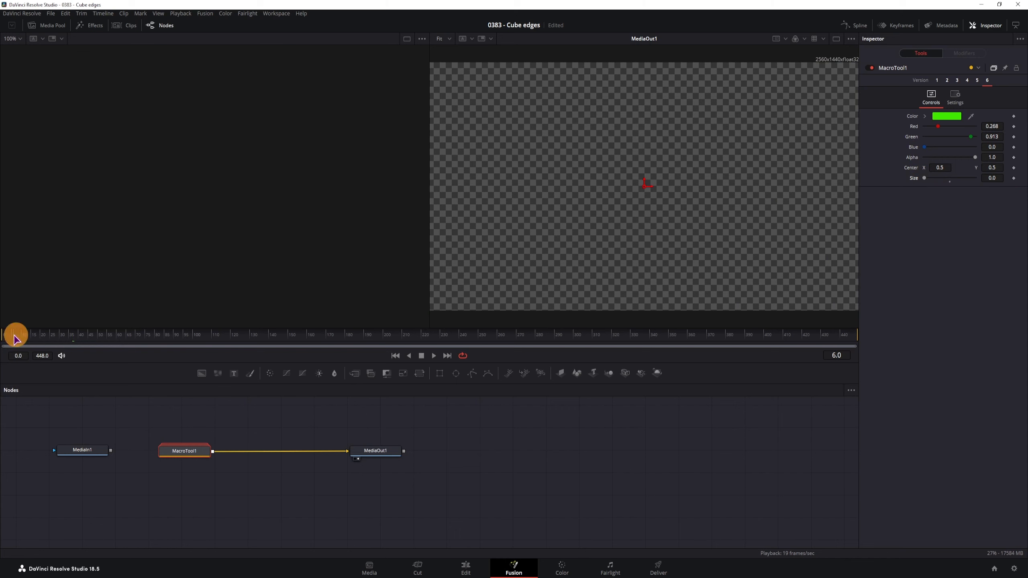
left_click(1014, 179)
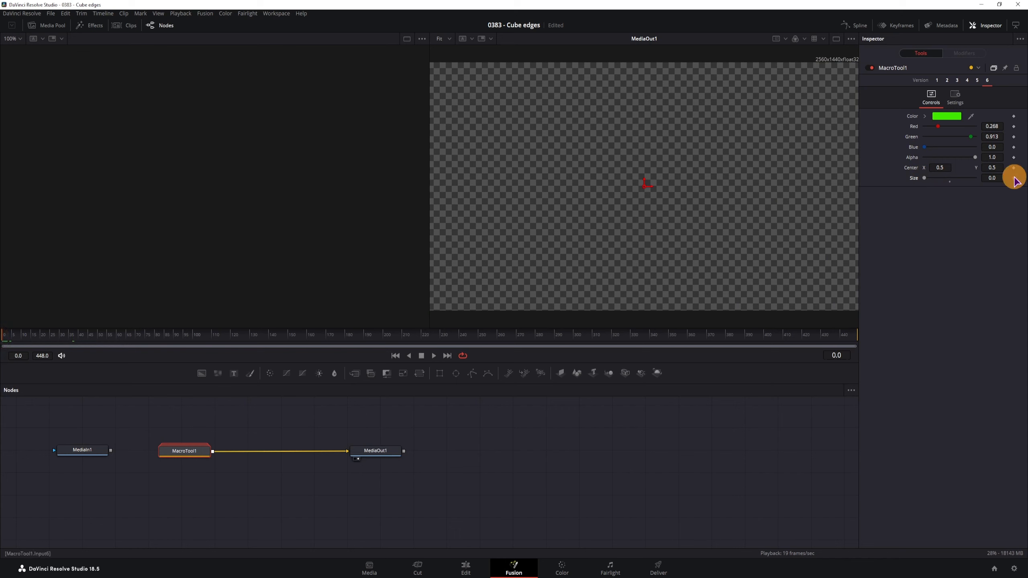
left_click(61, 336)
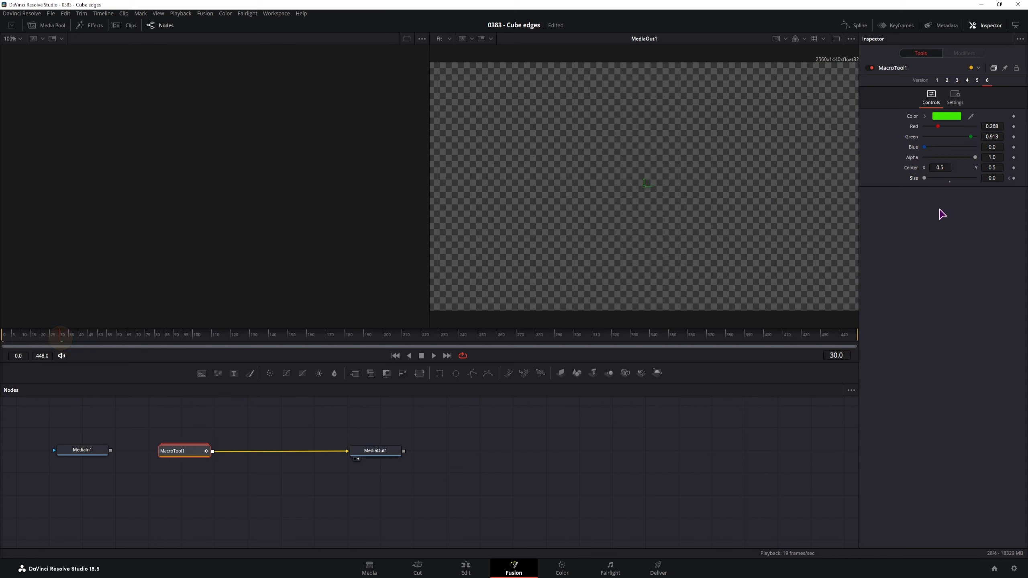
left_click(949, 180)
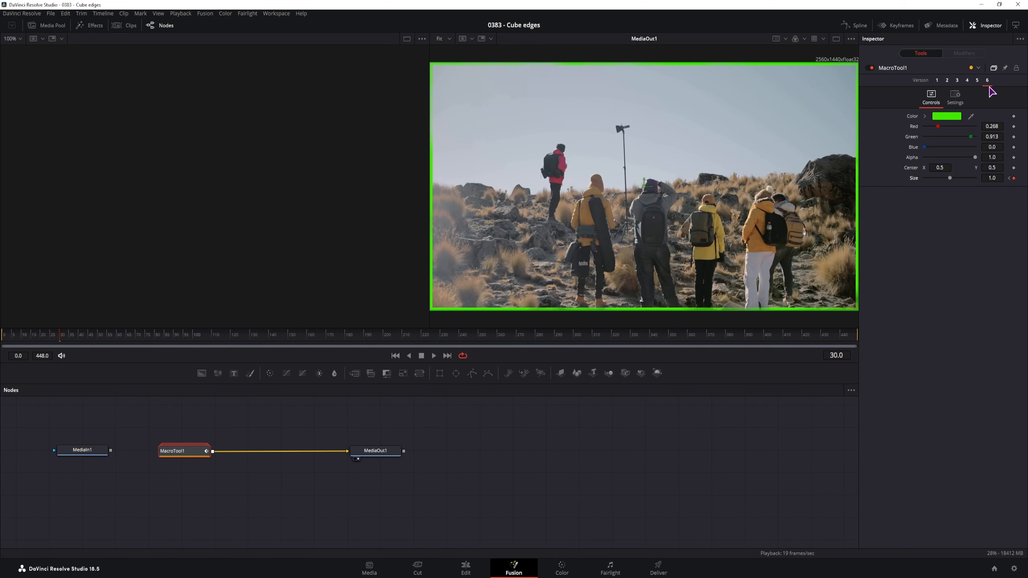
left_click(937, 81)
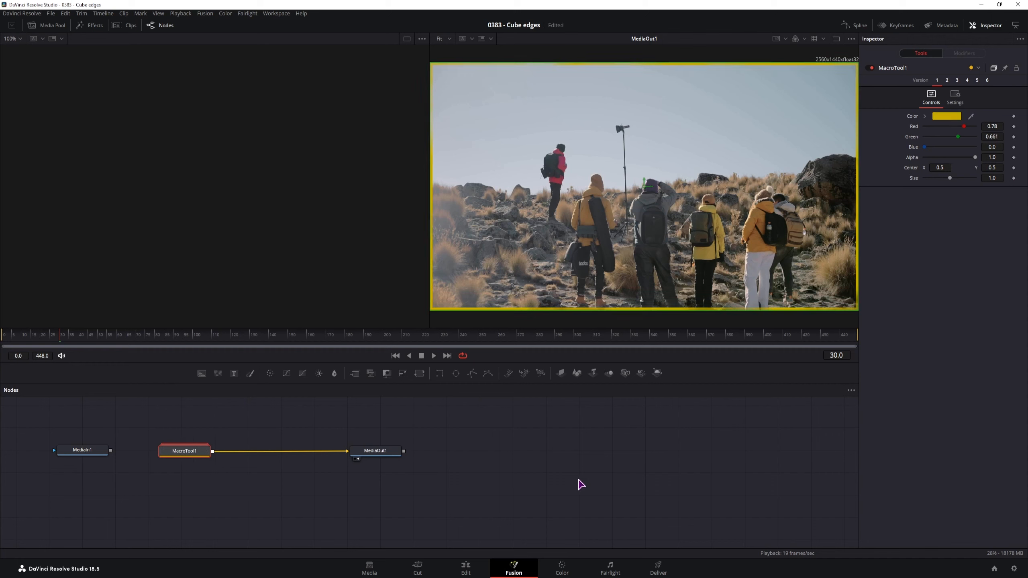
- Save MacroTool1's settings as BorderTut - 6Versions.setting in the WIP Fusion templates folder
right_click(195, 450)
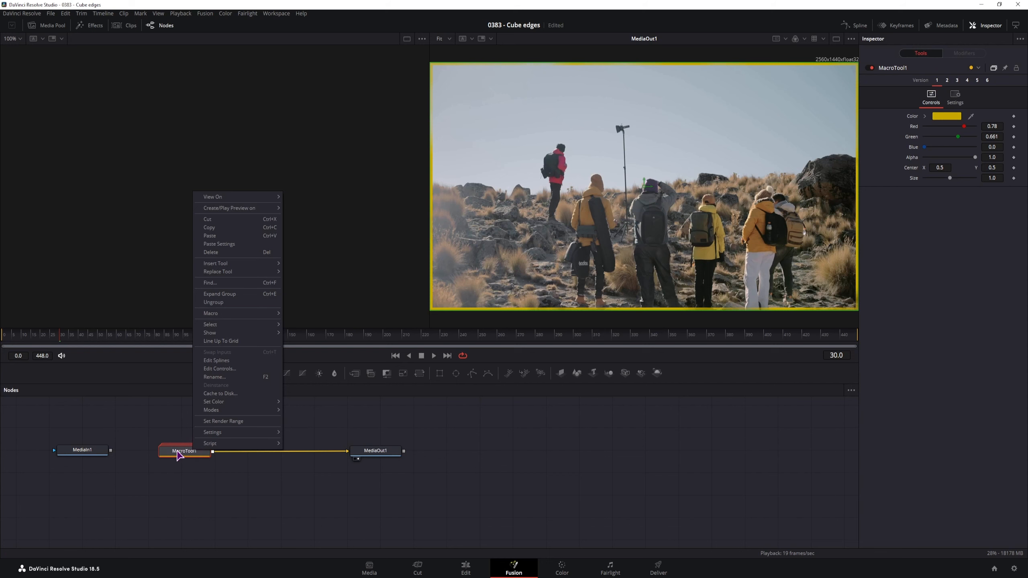
mouse_move(239, 433)
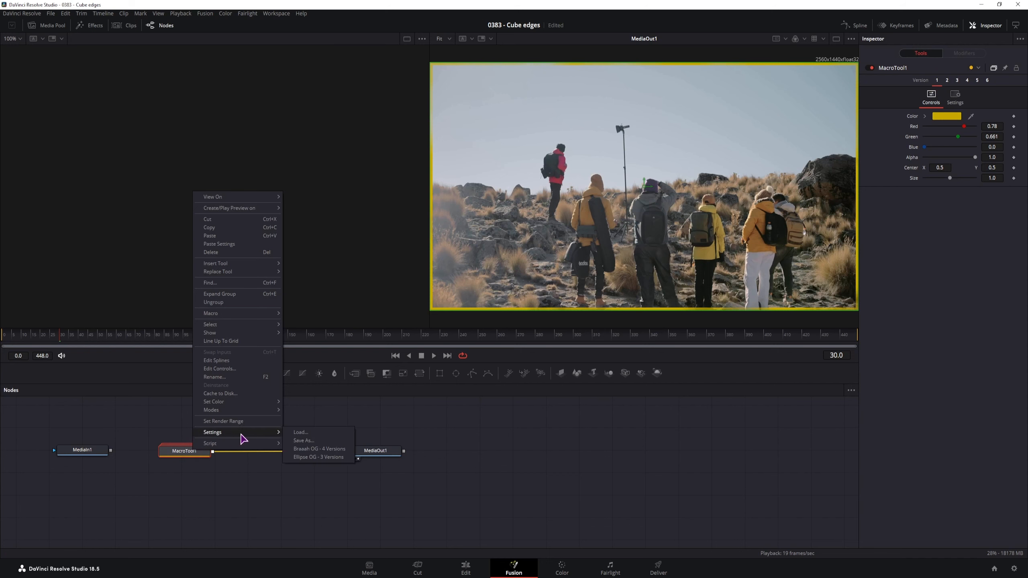
left_click(317, 442)
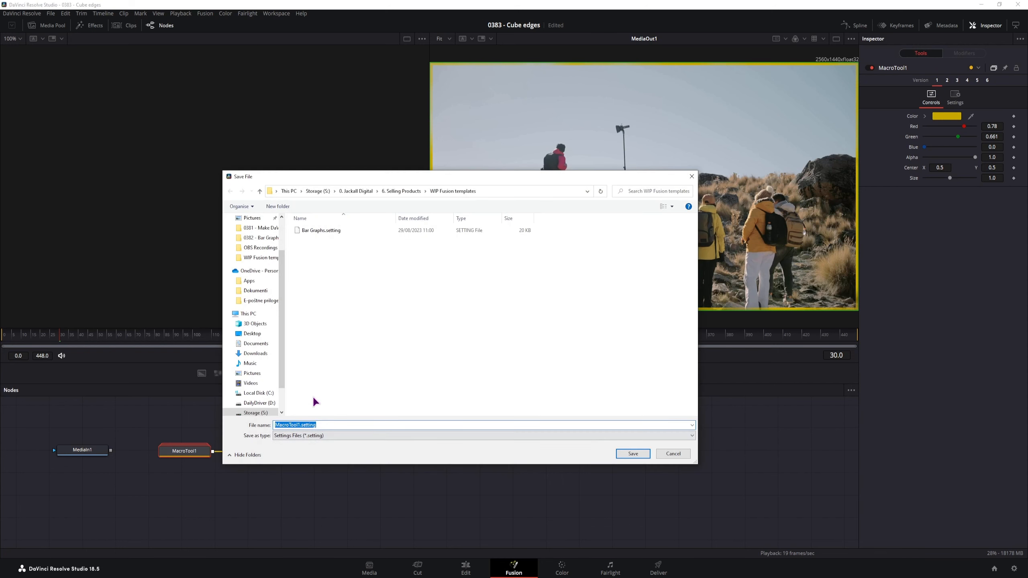
left_click(301, 425)
left_click(271, 191)
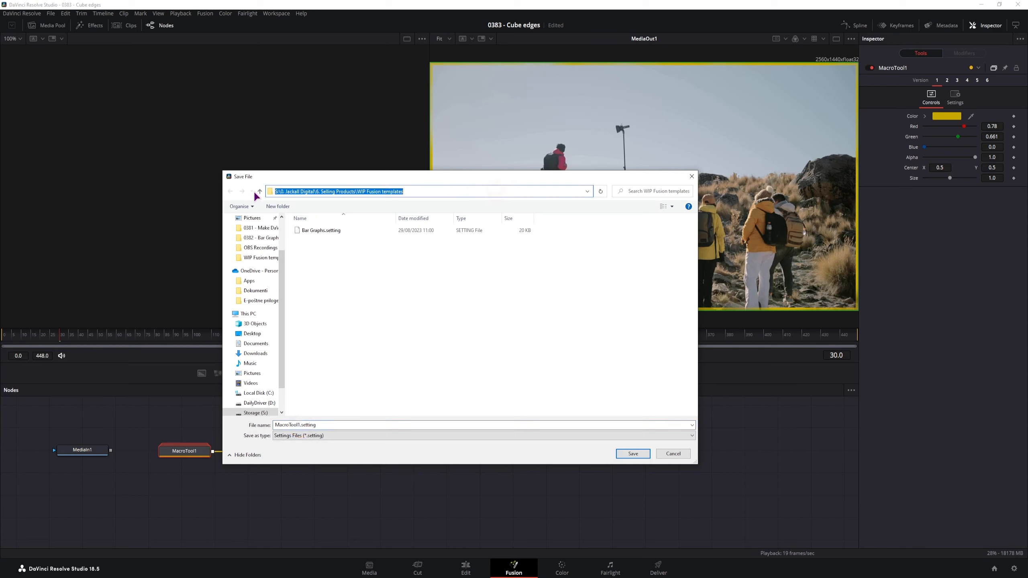
key("ctrl+c")
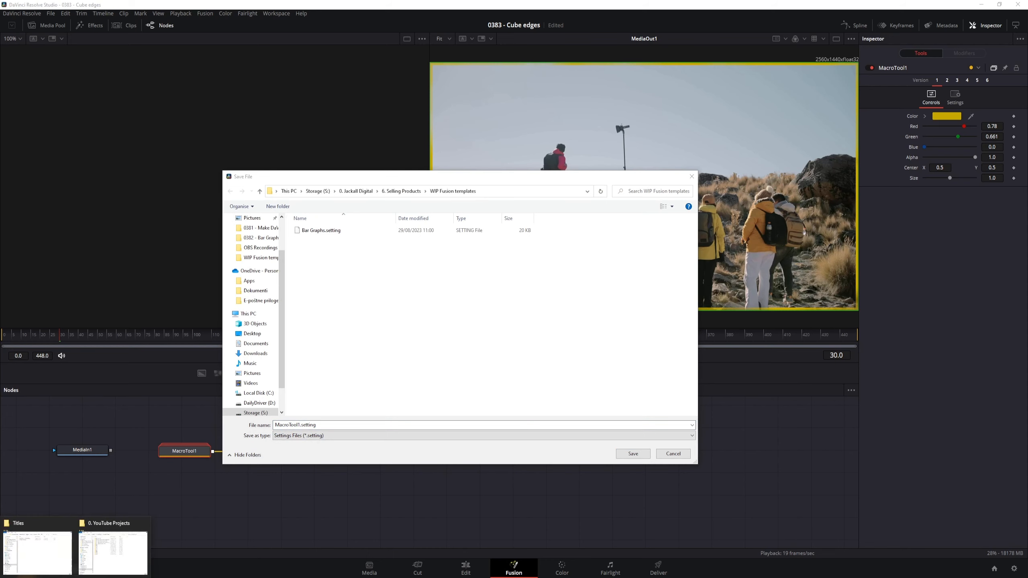
left_click(122, 549)
left_click(540, 213)
key("ctrl+v")
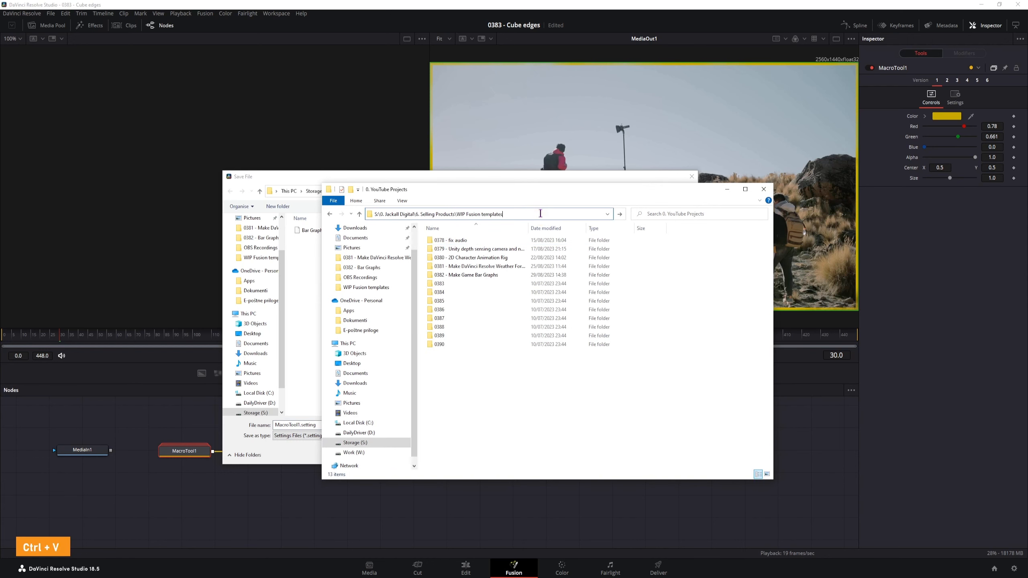
key("Return")
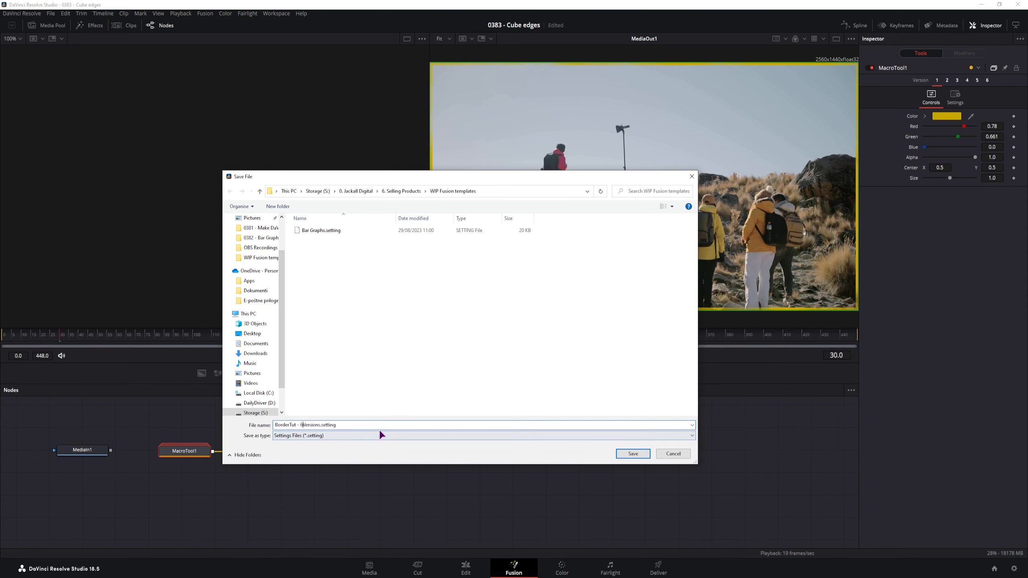
left_click(639, 457)
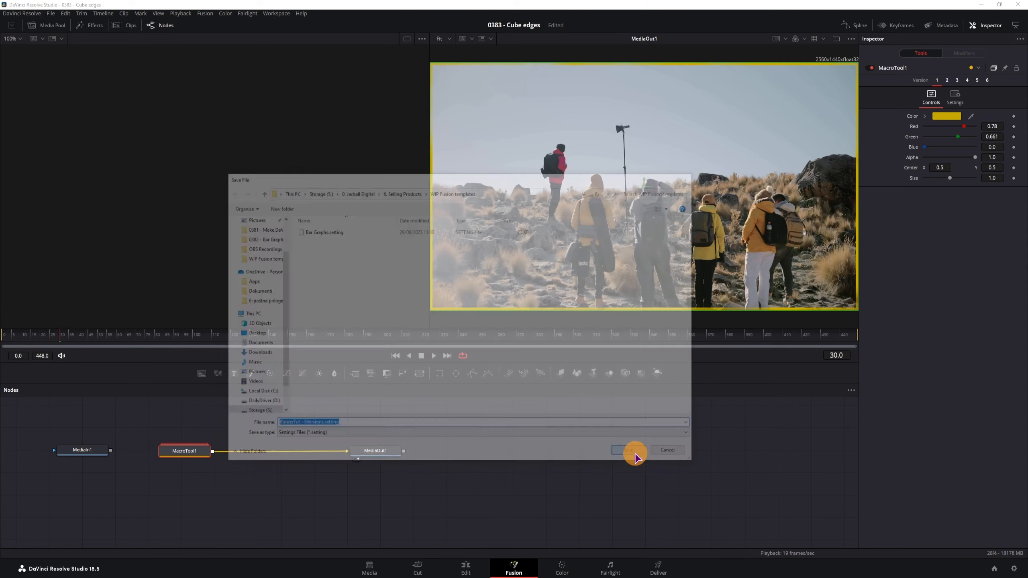
- Cut BorderTut - 6Versions.setting in File Explorer and return to the Fusion page
mouse_move(75, 576)
left_click(127, 553)
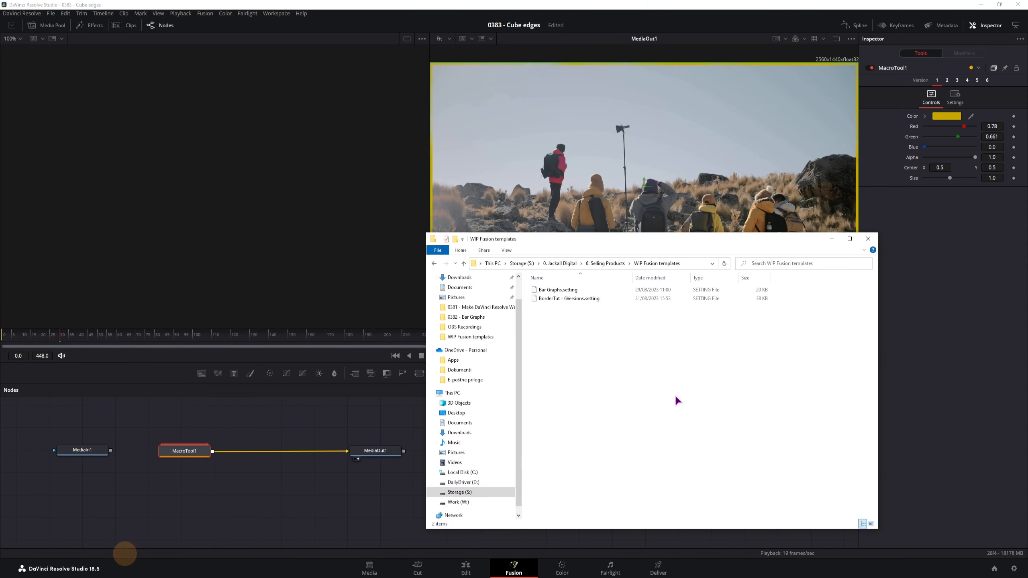
left_click(570, 301)
key("ctrl+x")
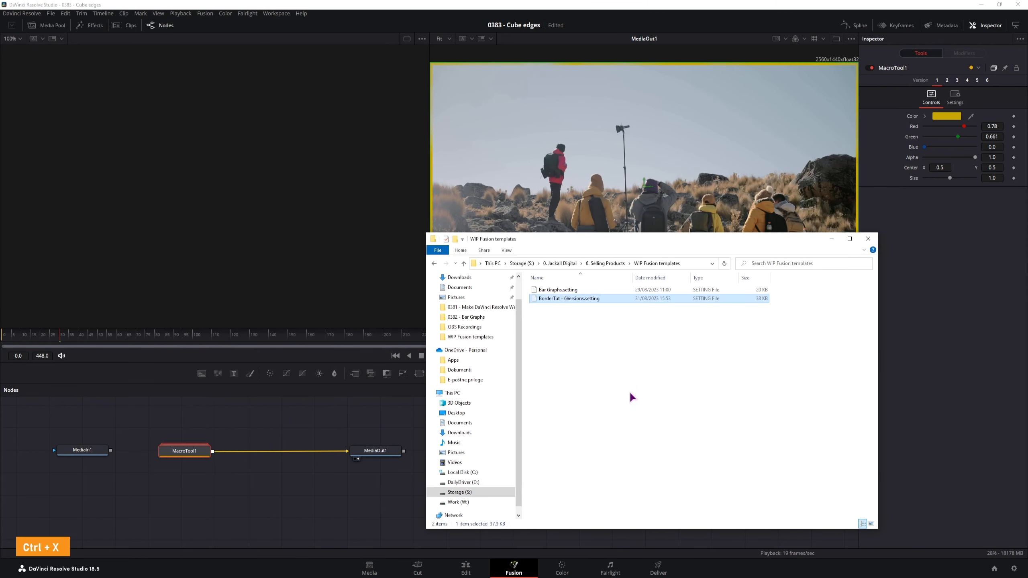
left_click(831, 238)
left_click(178, 482)
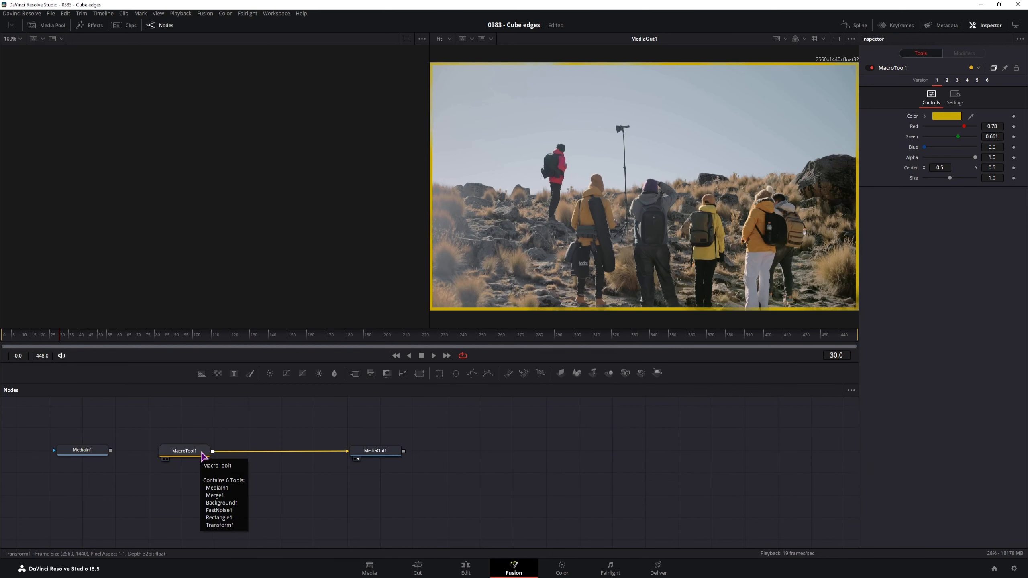
- Select MediaIn1 and MacroTool1, create a macro from them, and choose Save As Group
left_click(202, 452)
left_click(196, 478)
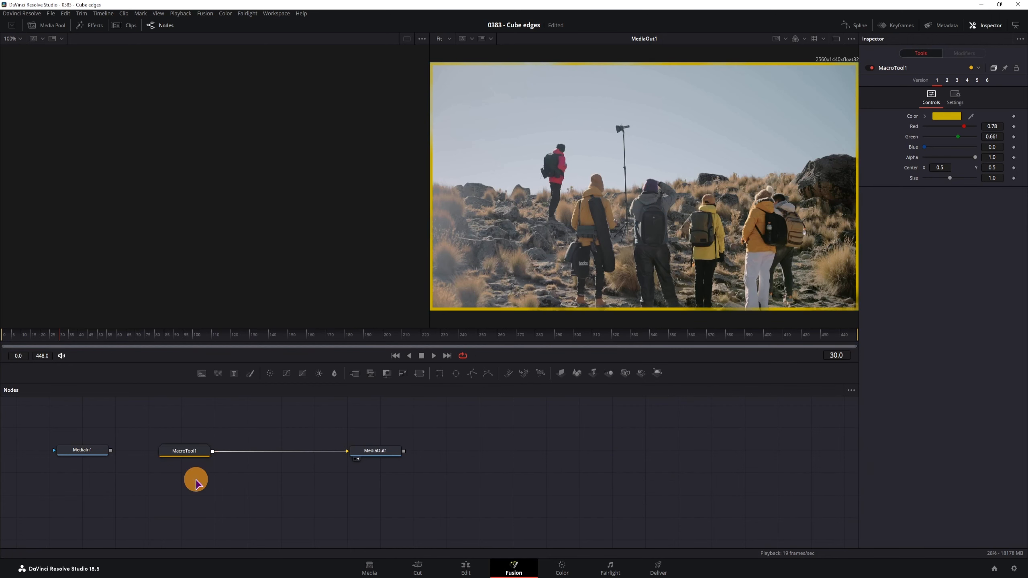
left_click(199, 455)
right_click(198, 453)
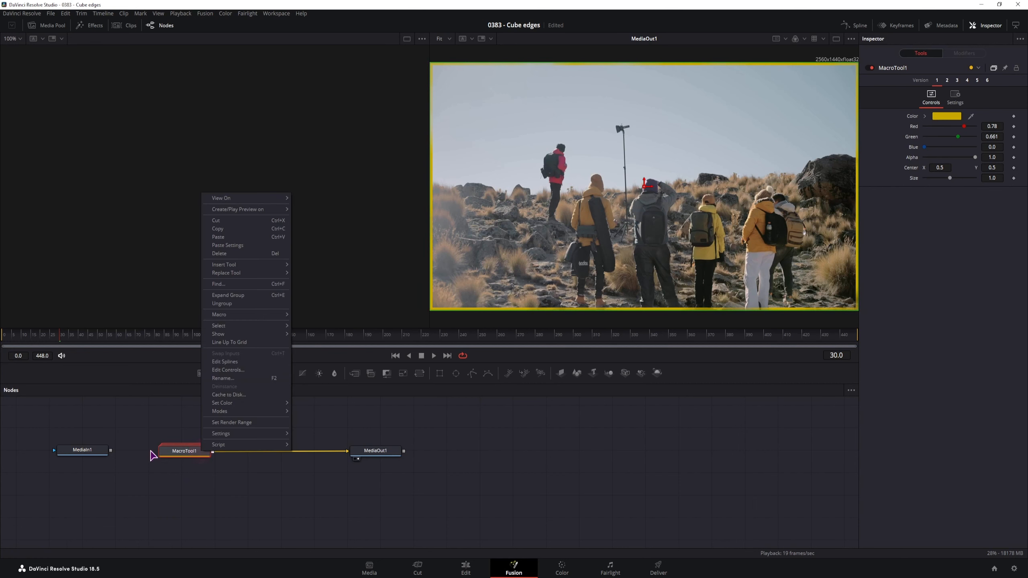
mouse_move(264, 316)
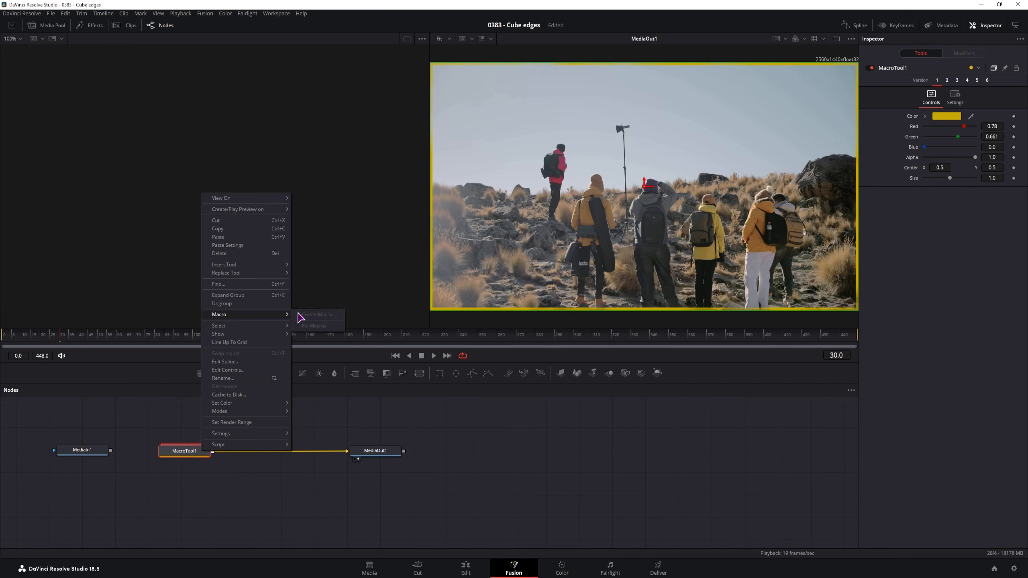
left_click_drag(70, 437, 64, 430)
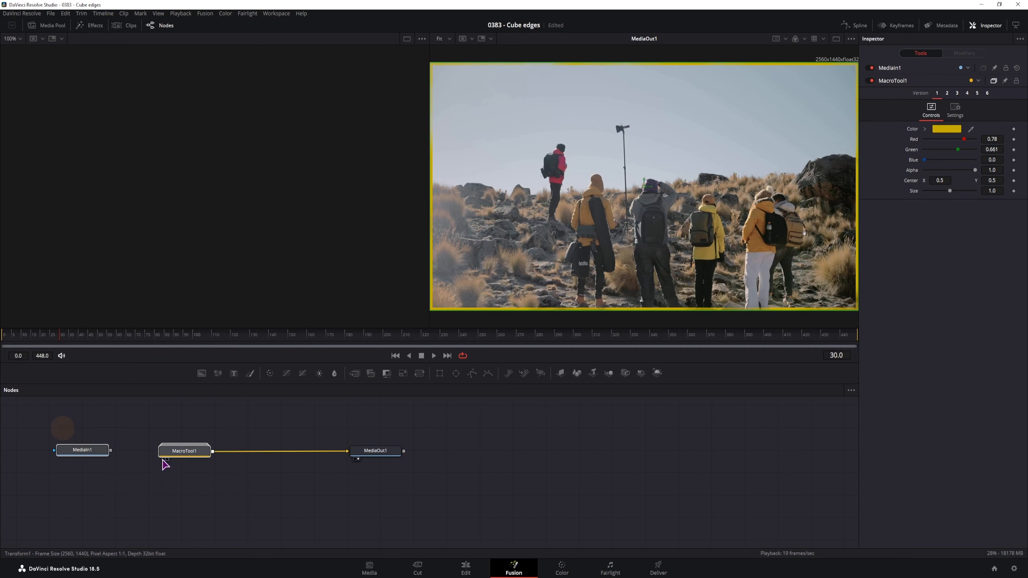
right_click(207, 454)
mouse_move(269, 318)
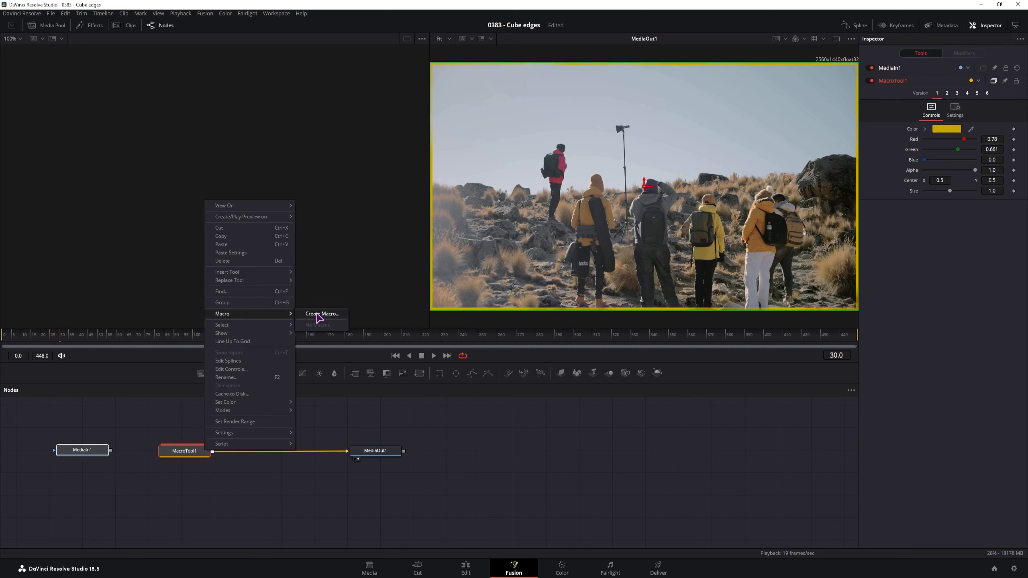
left_click(321, 315)
left_click(463, 106)
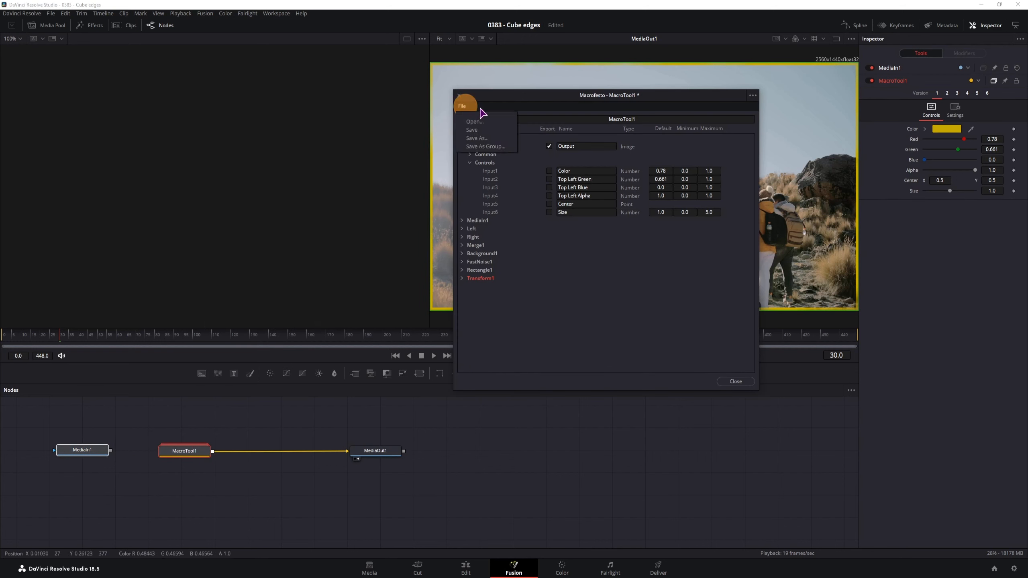
left_click(494, 147)
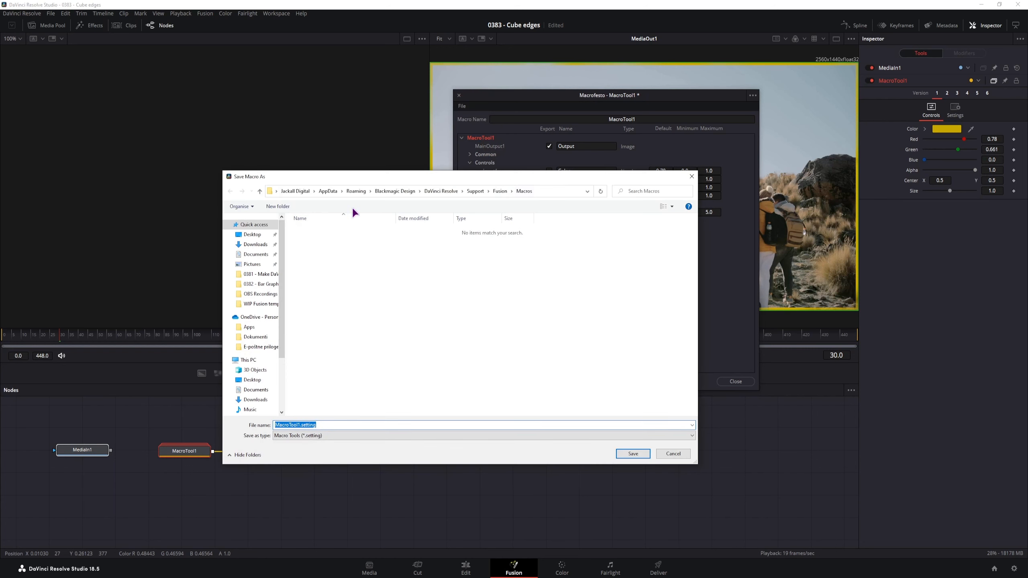
- Browse to Templates\Edit\Effects and paste BorderTut - 6Versions.setting into it
left_click(500, 193)
double_click(320, 378)
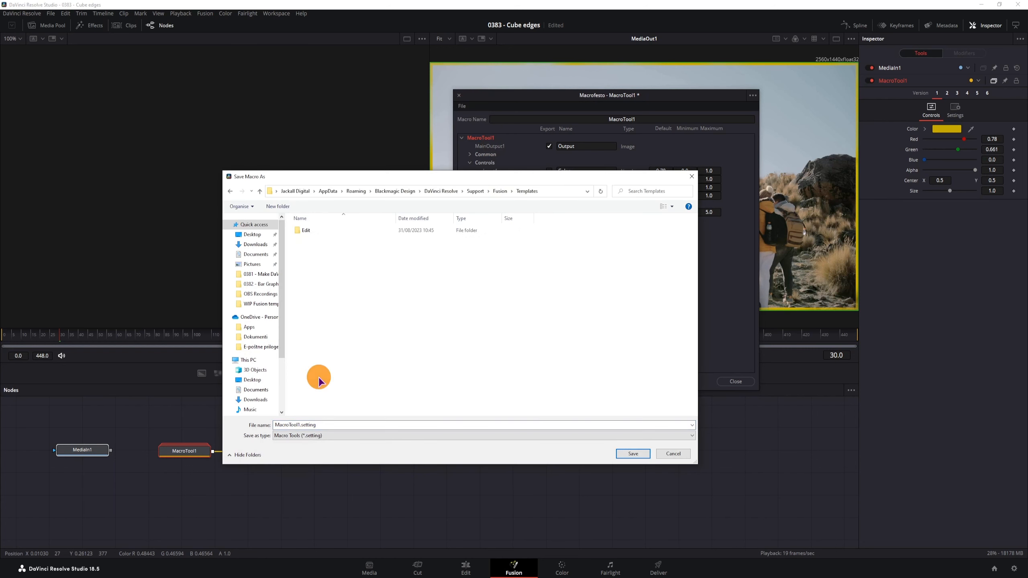
double_click(322, 233)
double_click(323, 233)
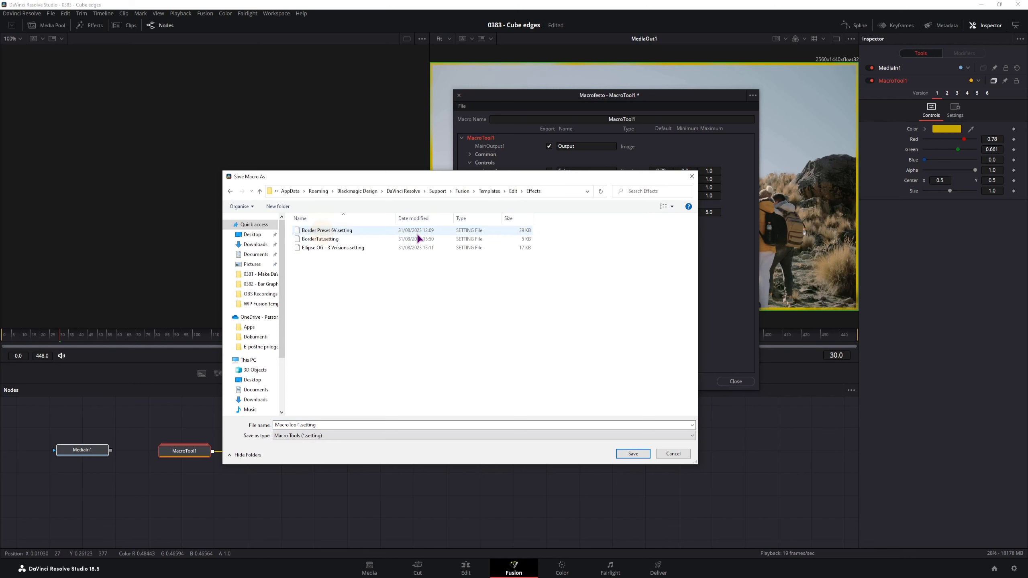
right_click(359, 325)
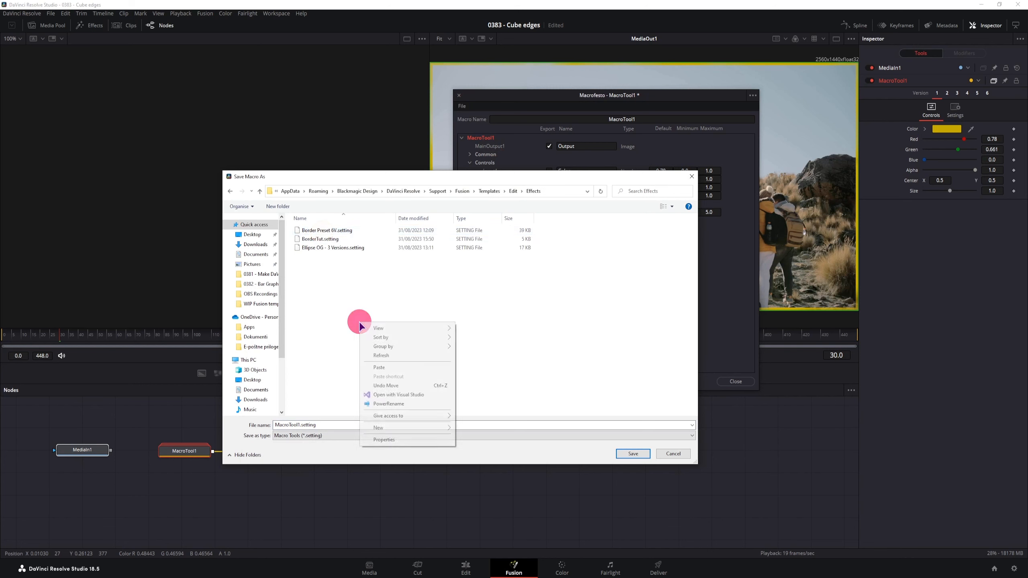
left_click(379, 367)
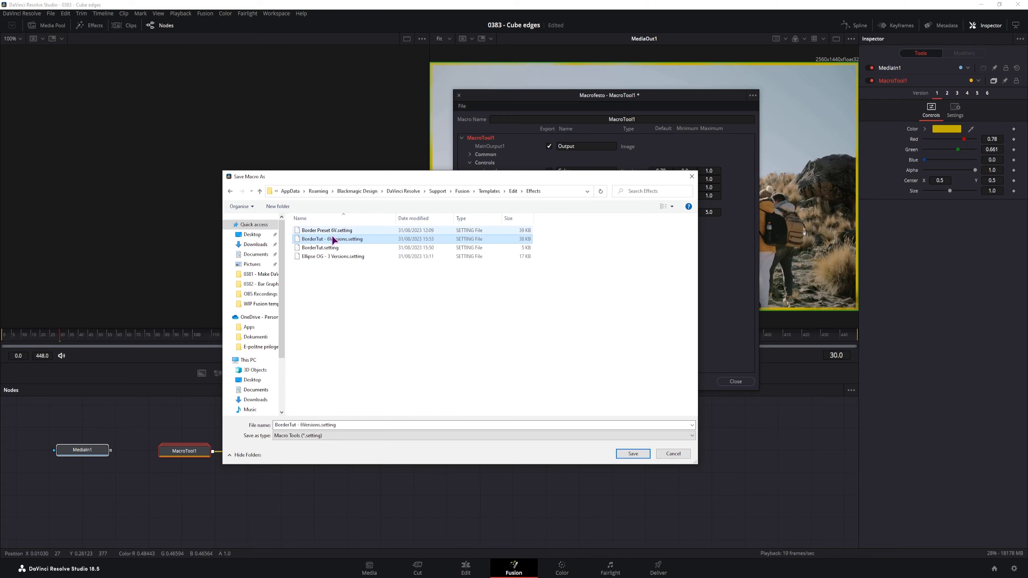
- Cancel the macro save and close the macro editor without saving changes
left_click(668, 456)
left_click(745, 382)
left_click(584, 248)
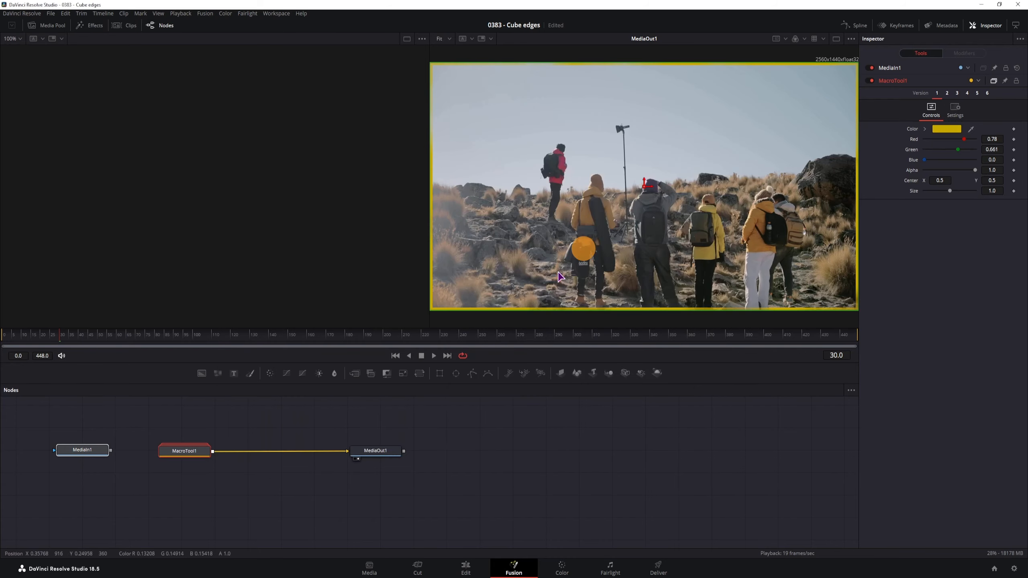
left_click(427, 481)
left_click(465, 568)
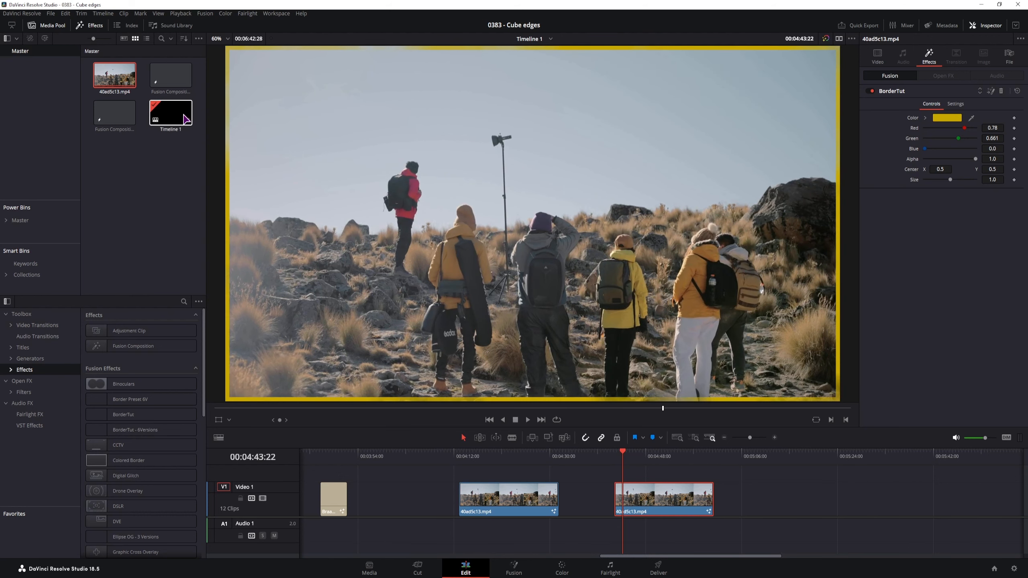
- Add another 40ad5c13.mp4 clip to the end of V1 and apply BorderTut - 6Versions
left_click_drag(115, 75, 791, 503)
left_click_drag(108, 430, 808, 500)
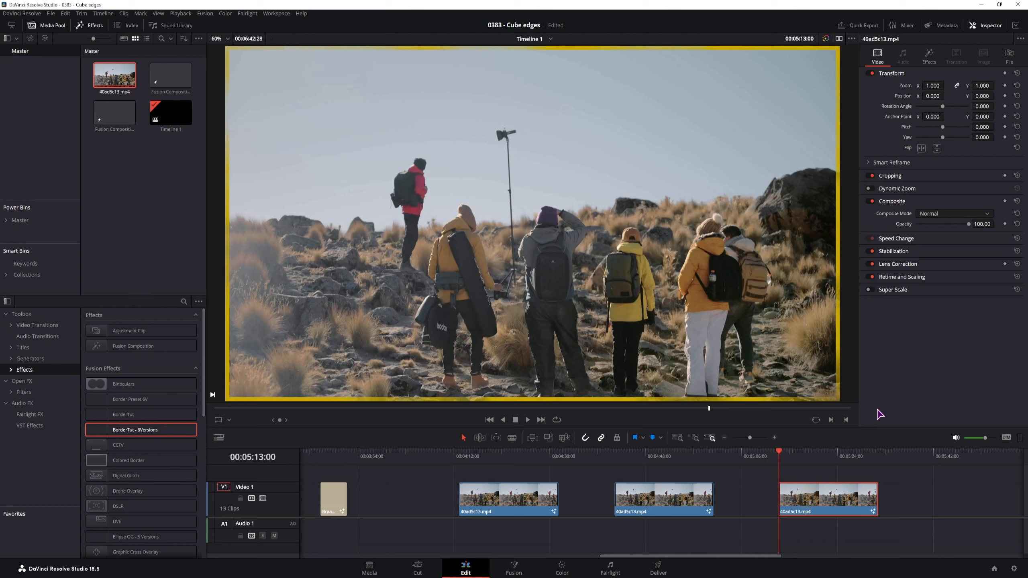
left_click(929, 57)
- Step through versions 2 to 6, ending on the green border, and play the clip
left_click(947, 104)
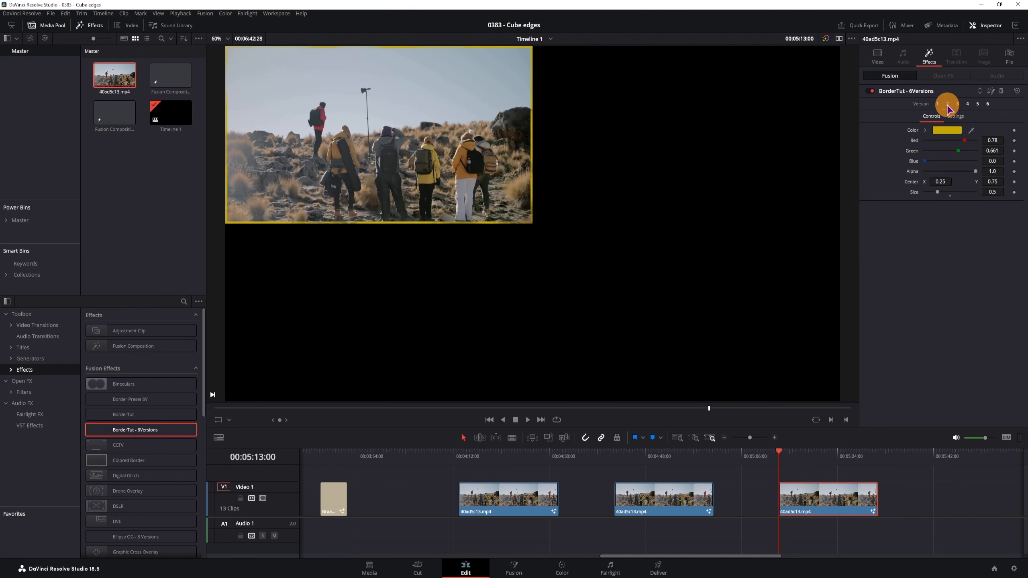
left_click(957, 104)
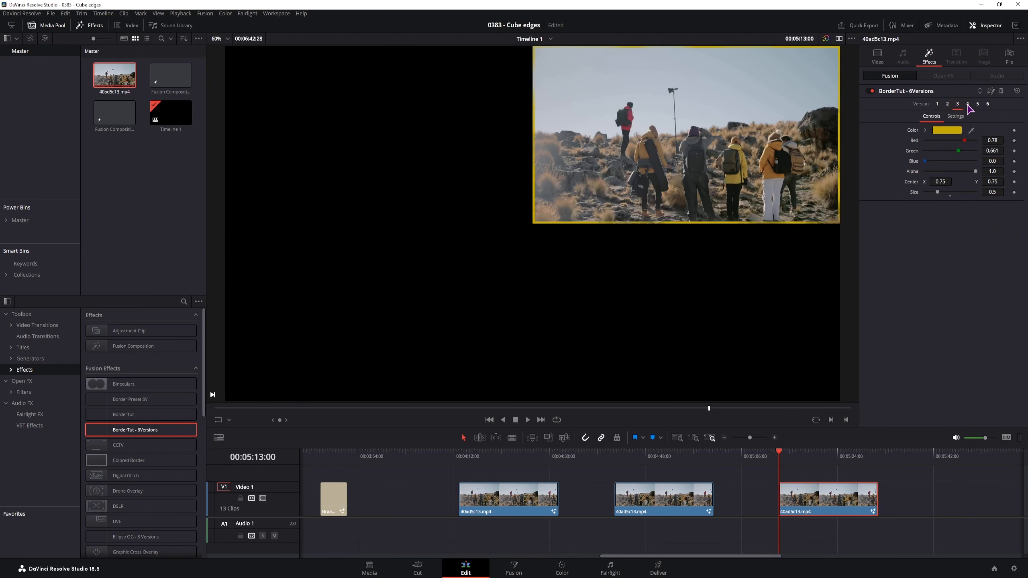
left_click(967, 105)
left_click(977, 104)
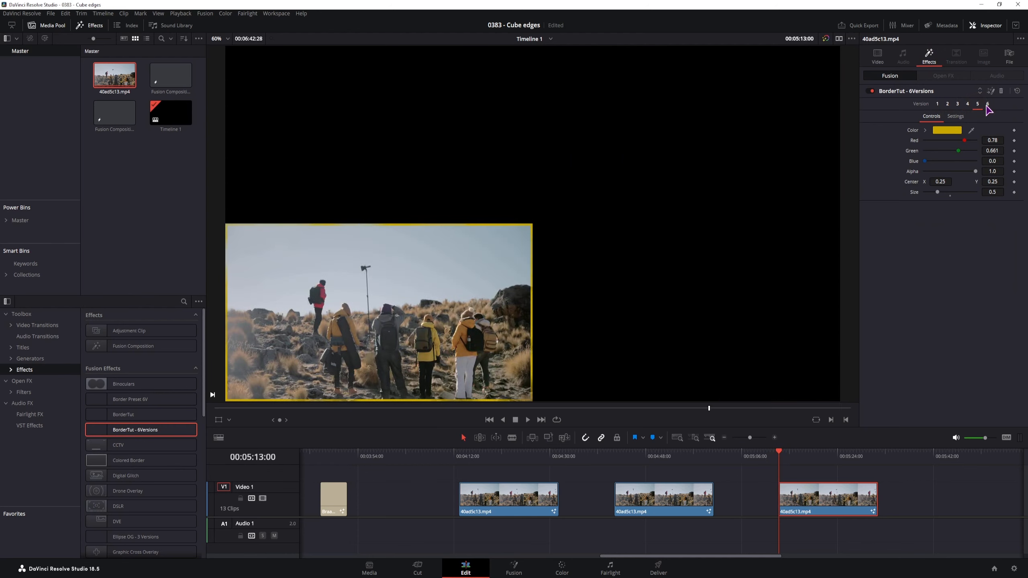
left_click(987, 104)
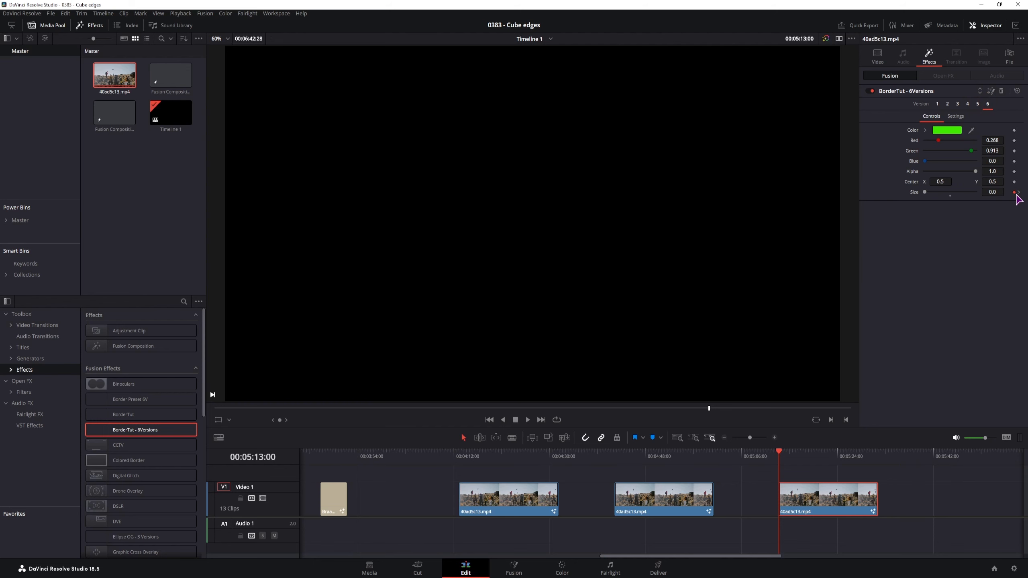
key("space")
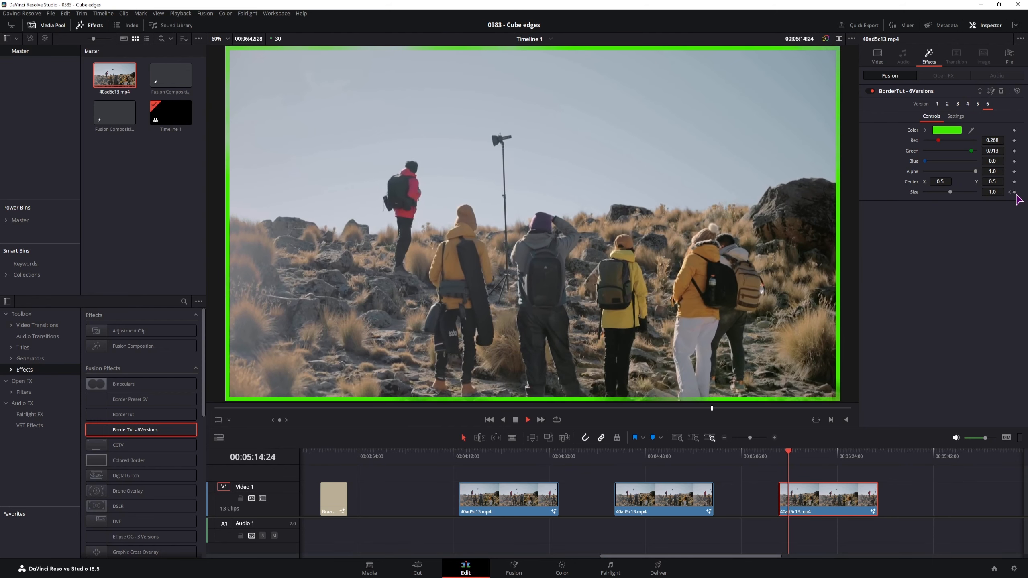
key("space")
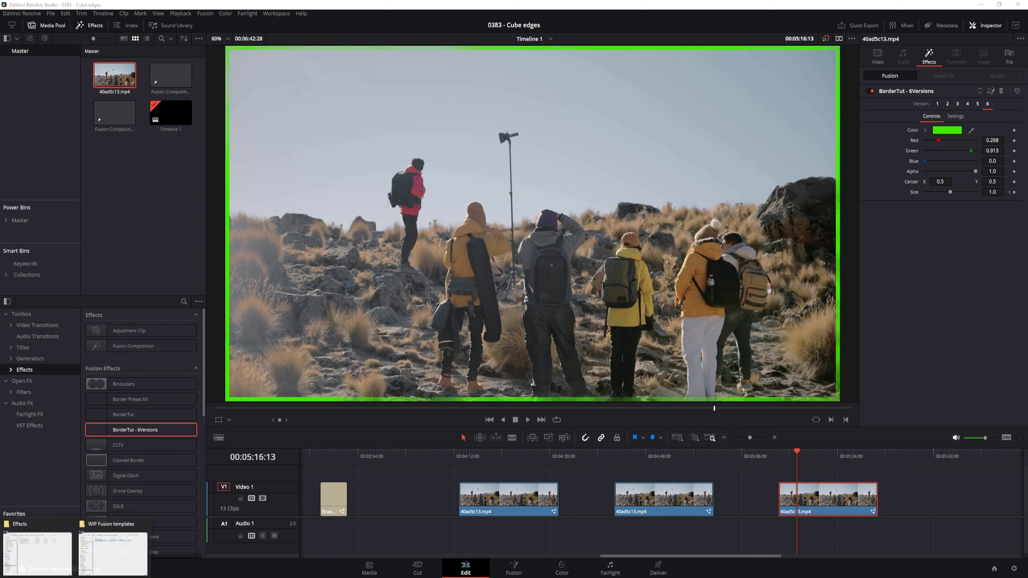
- Select BorderTut.setting in the Effects folder and permanently delete it with Shift+Delete
left_click(35, 558)
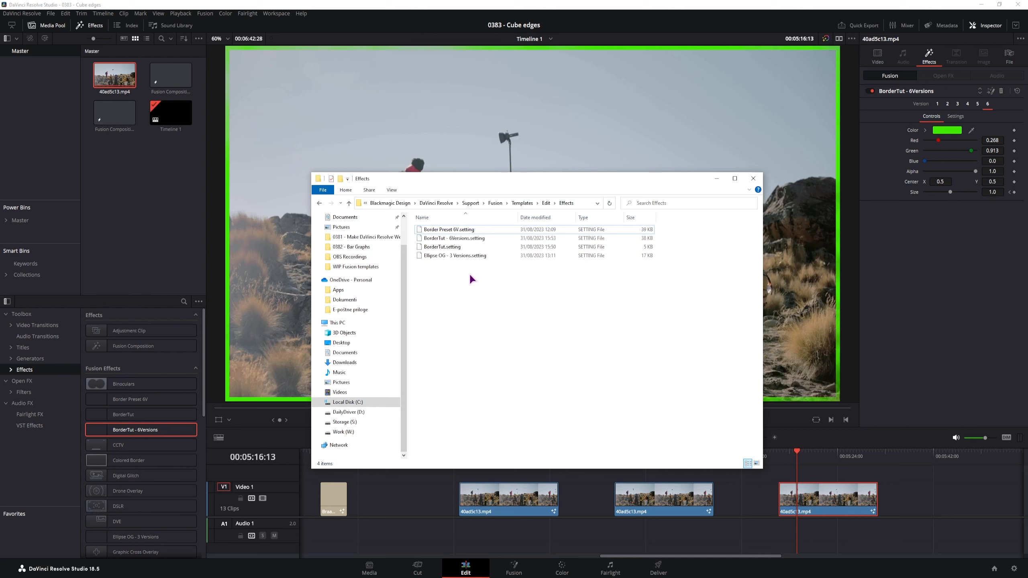
left_click(458, 247)
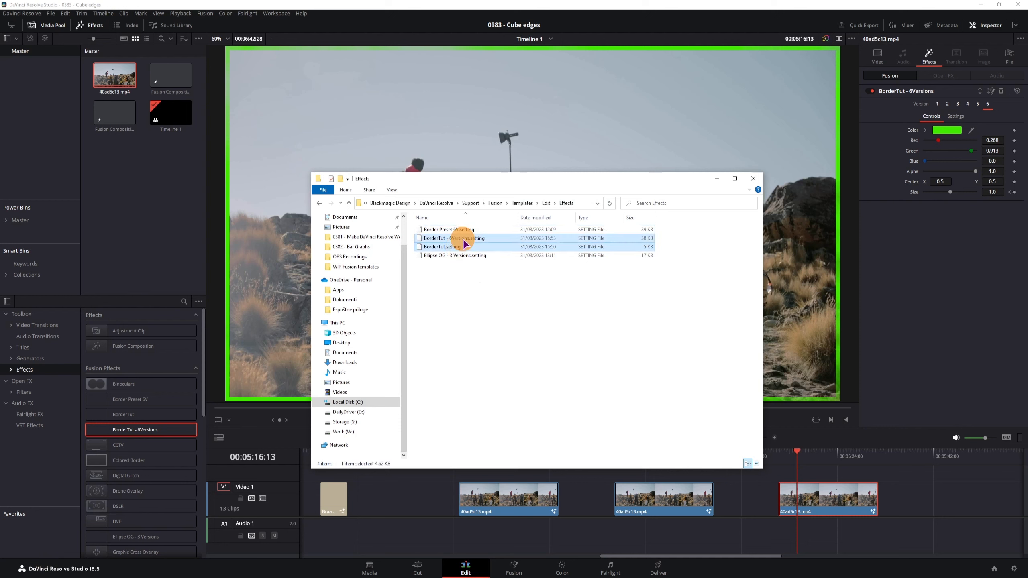
left_click(463, 238, "ctrl")
left_click(664, 264)
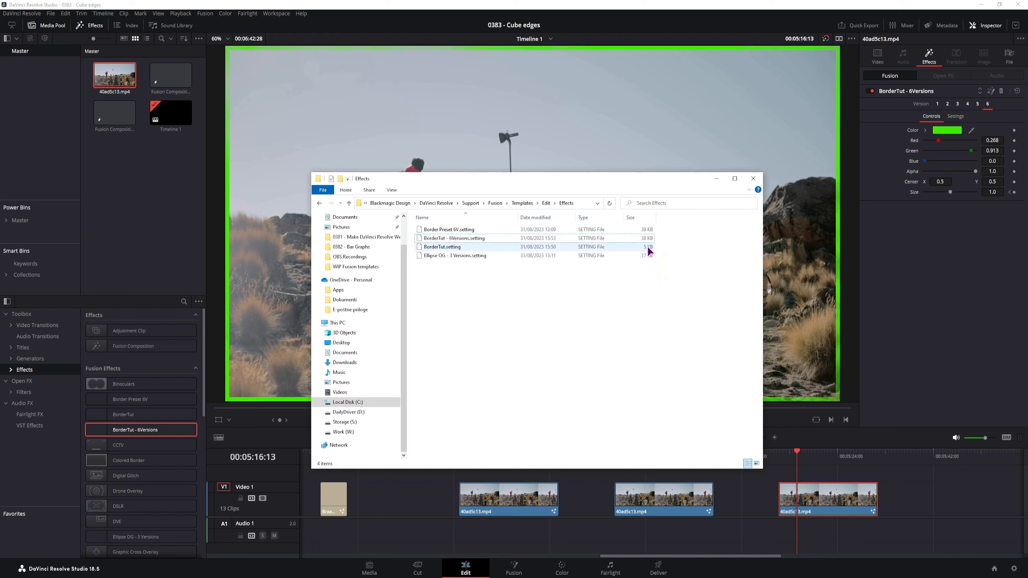
left_click(647, 246)
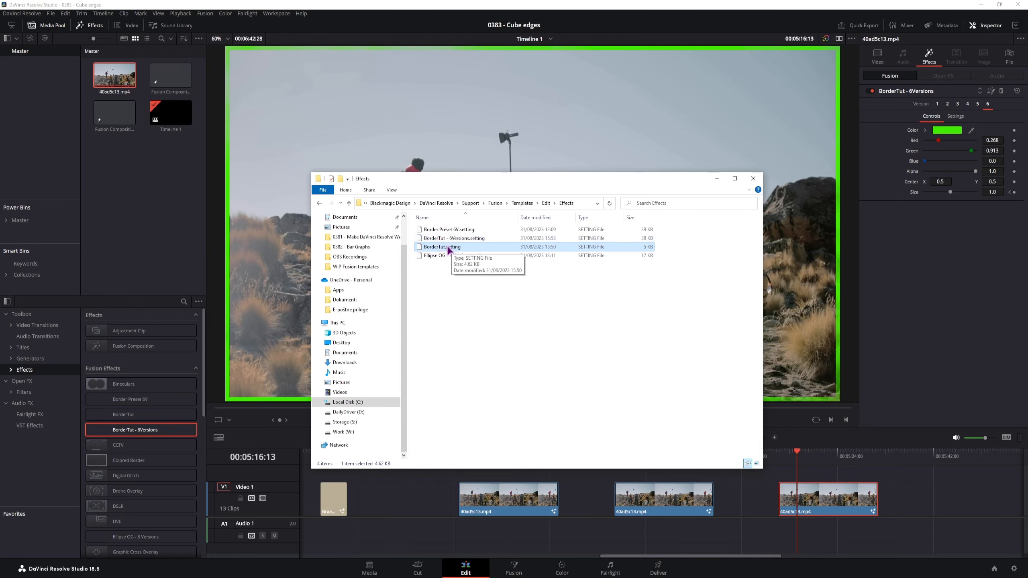
key("shift+Delete")
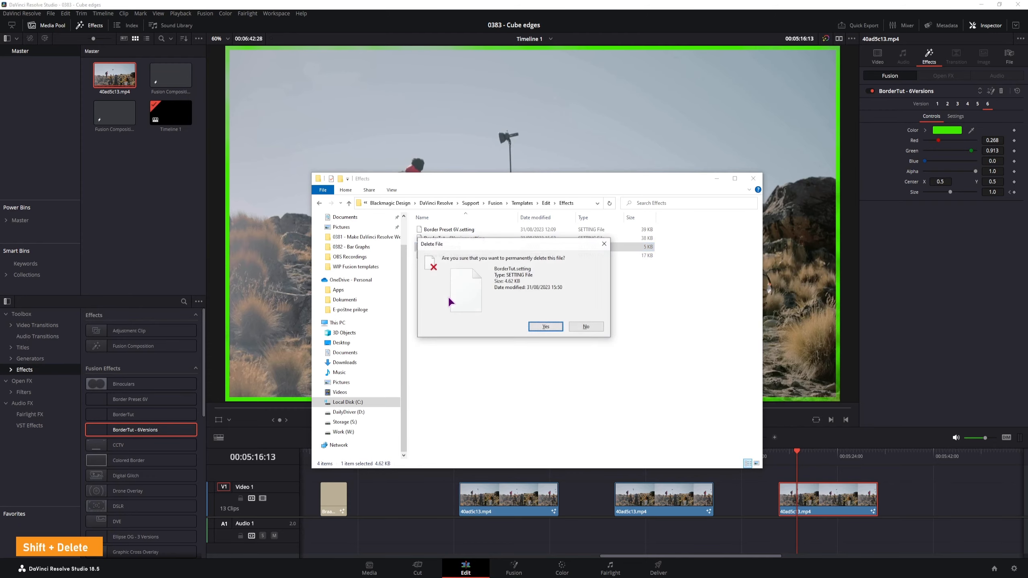
key("Return")
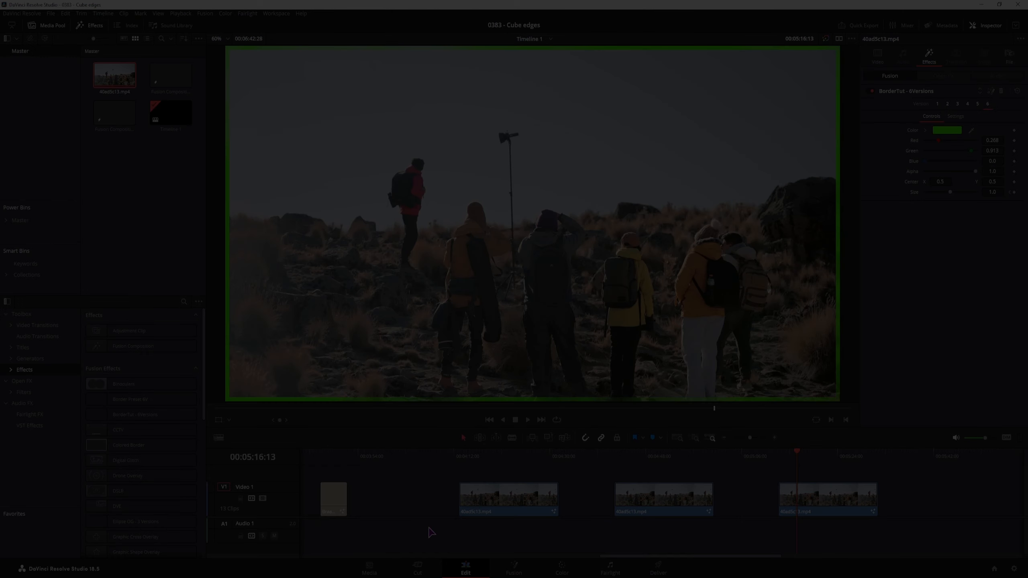